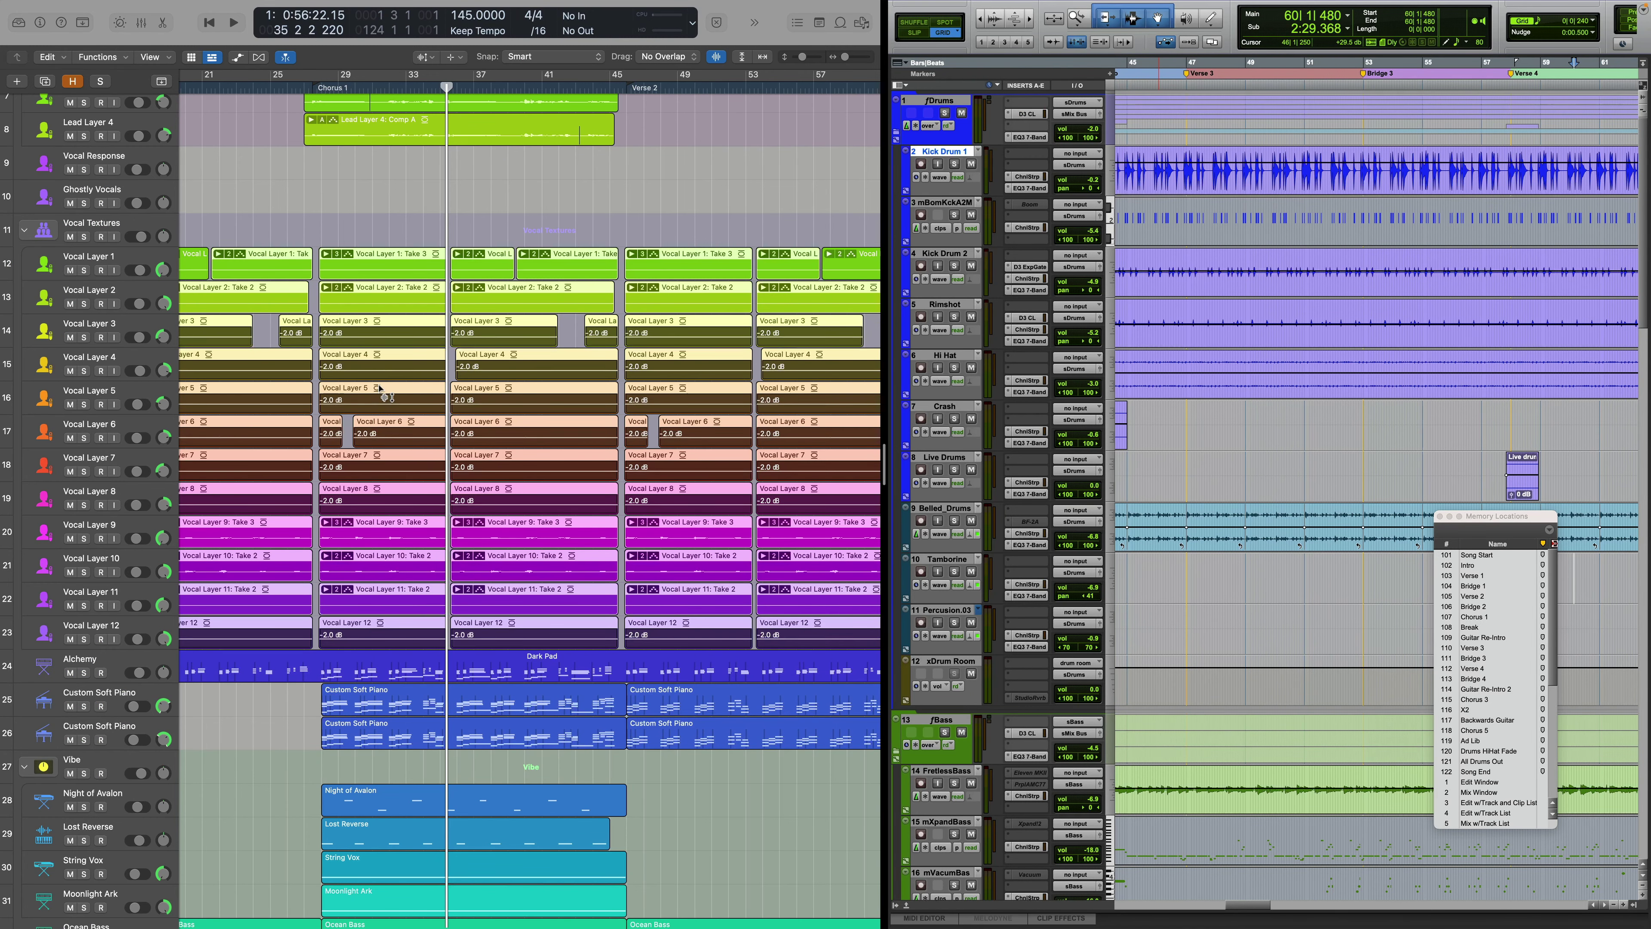
Adjust the gain of the Vocal Layer 5 regions in Chorus 1, and set two Vocal Layer 6 regions to -0.4 dB and -1.5 dB
drag(379, 388, 379, 387)
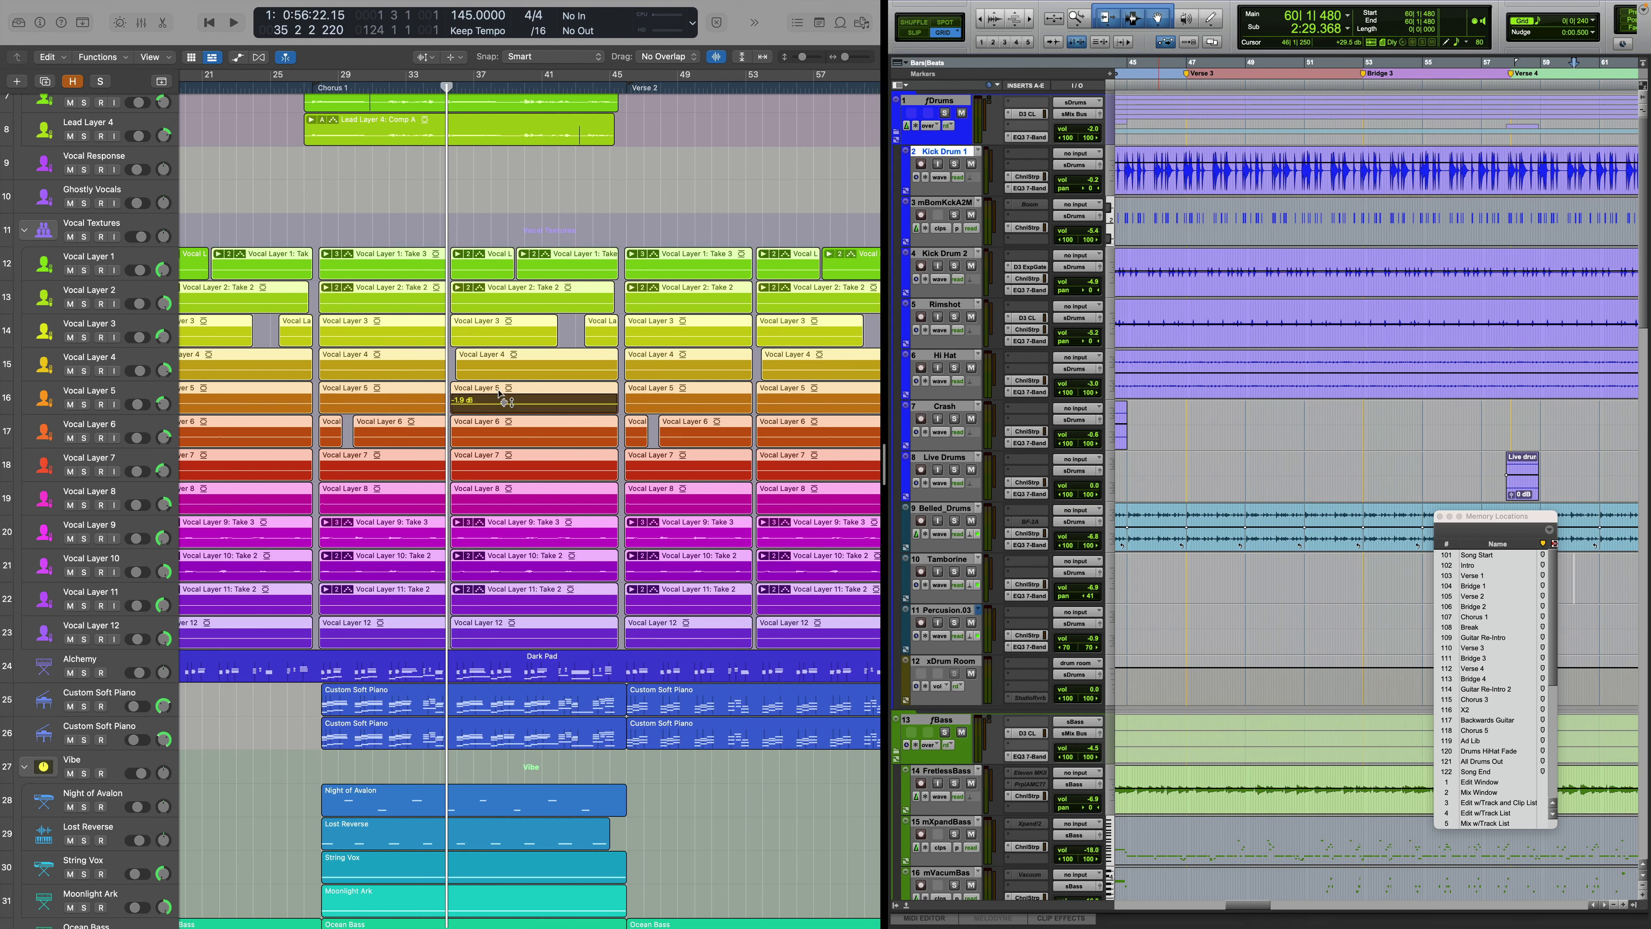
drag(497, 399, 497, 398)
click(296, 224)
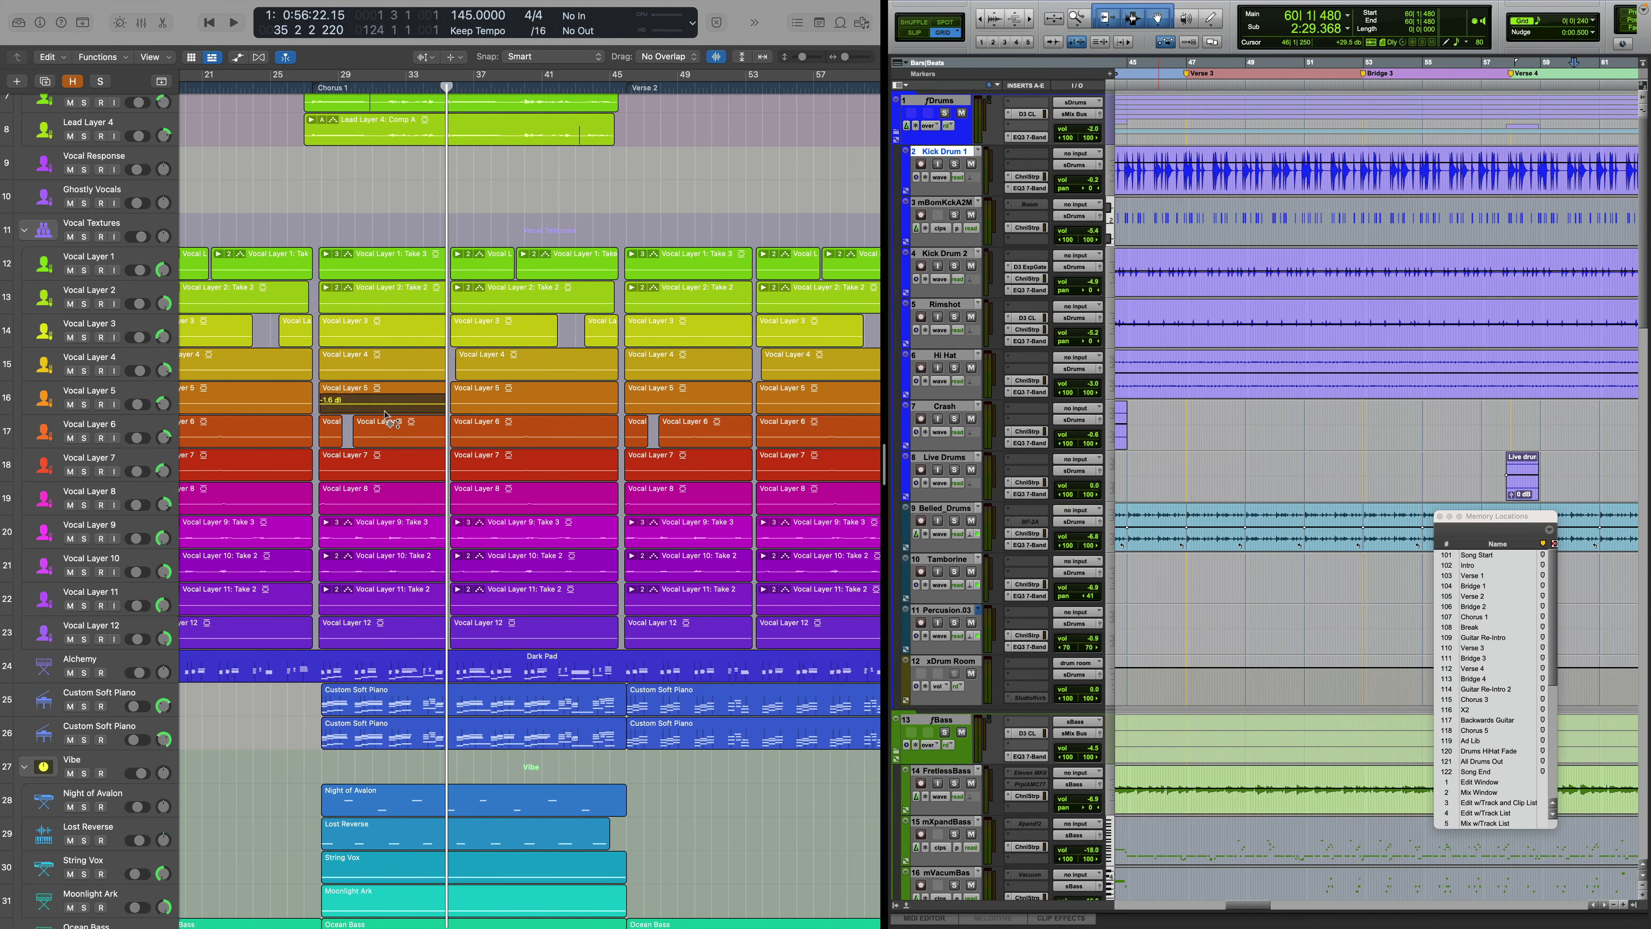
click(394, 431)
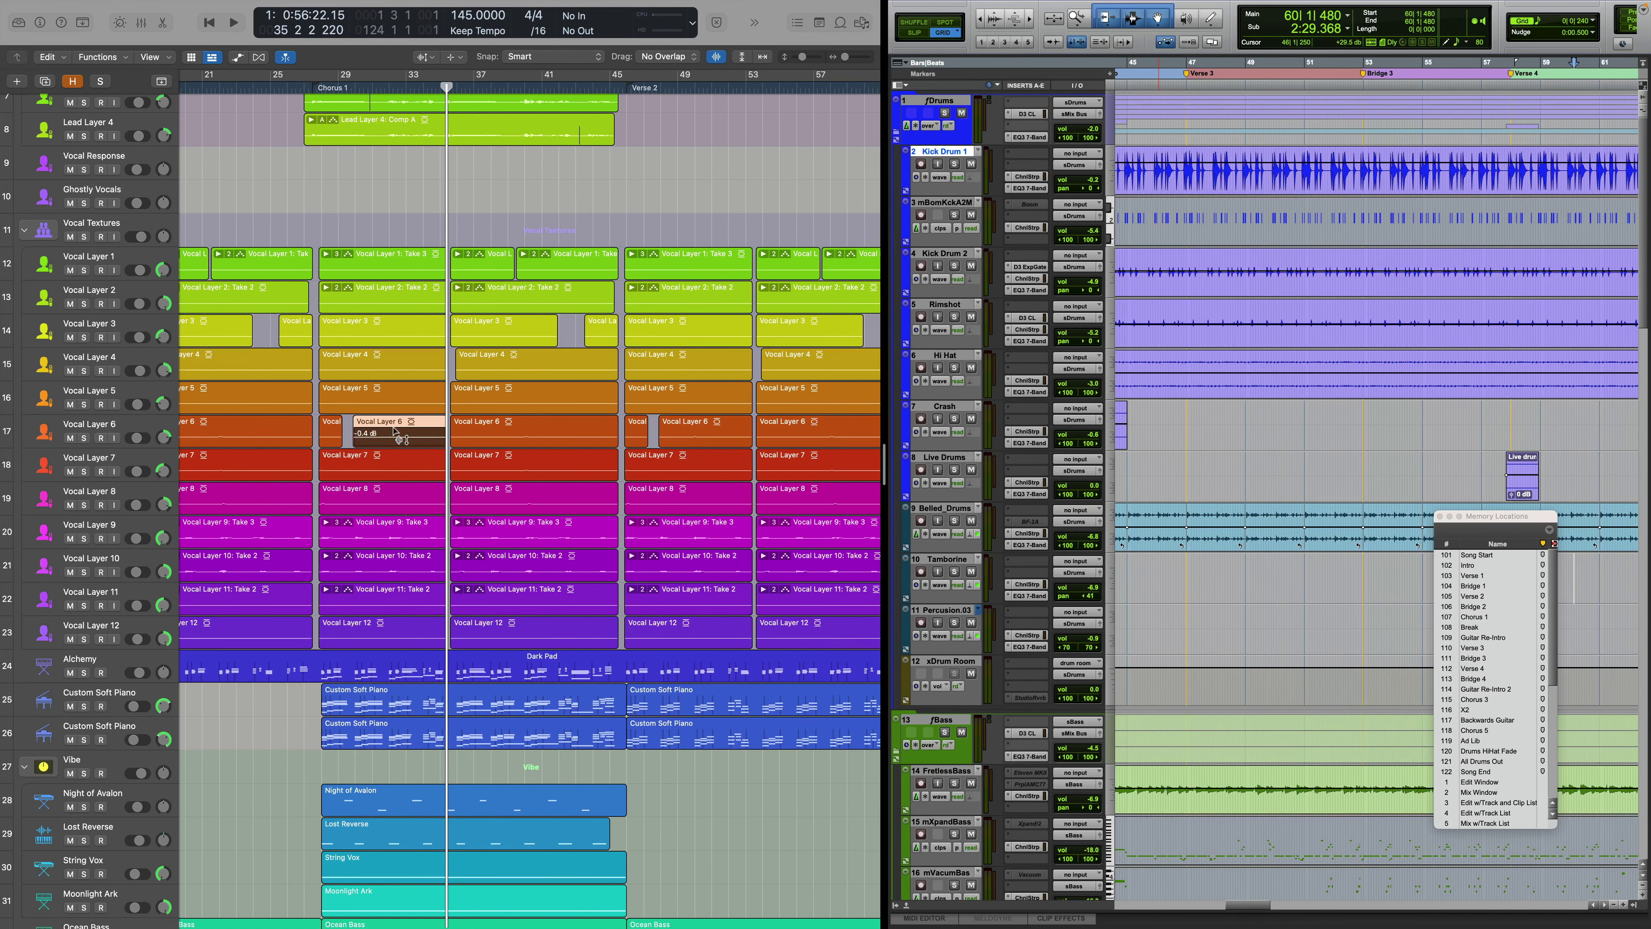
click(489, 431)
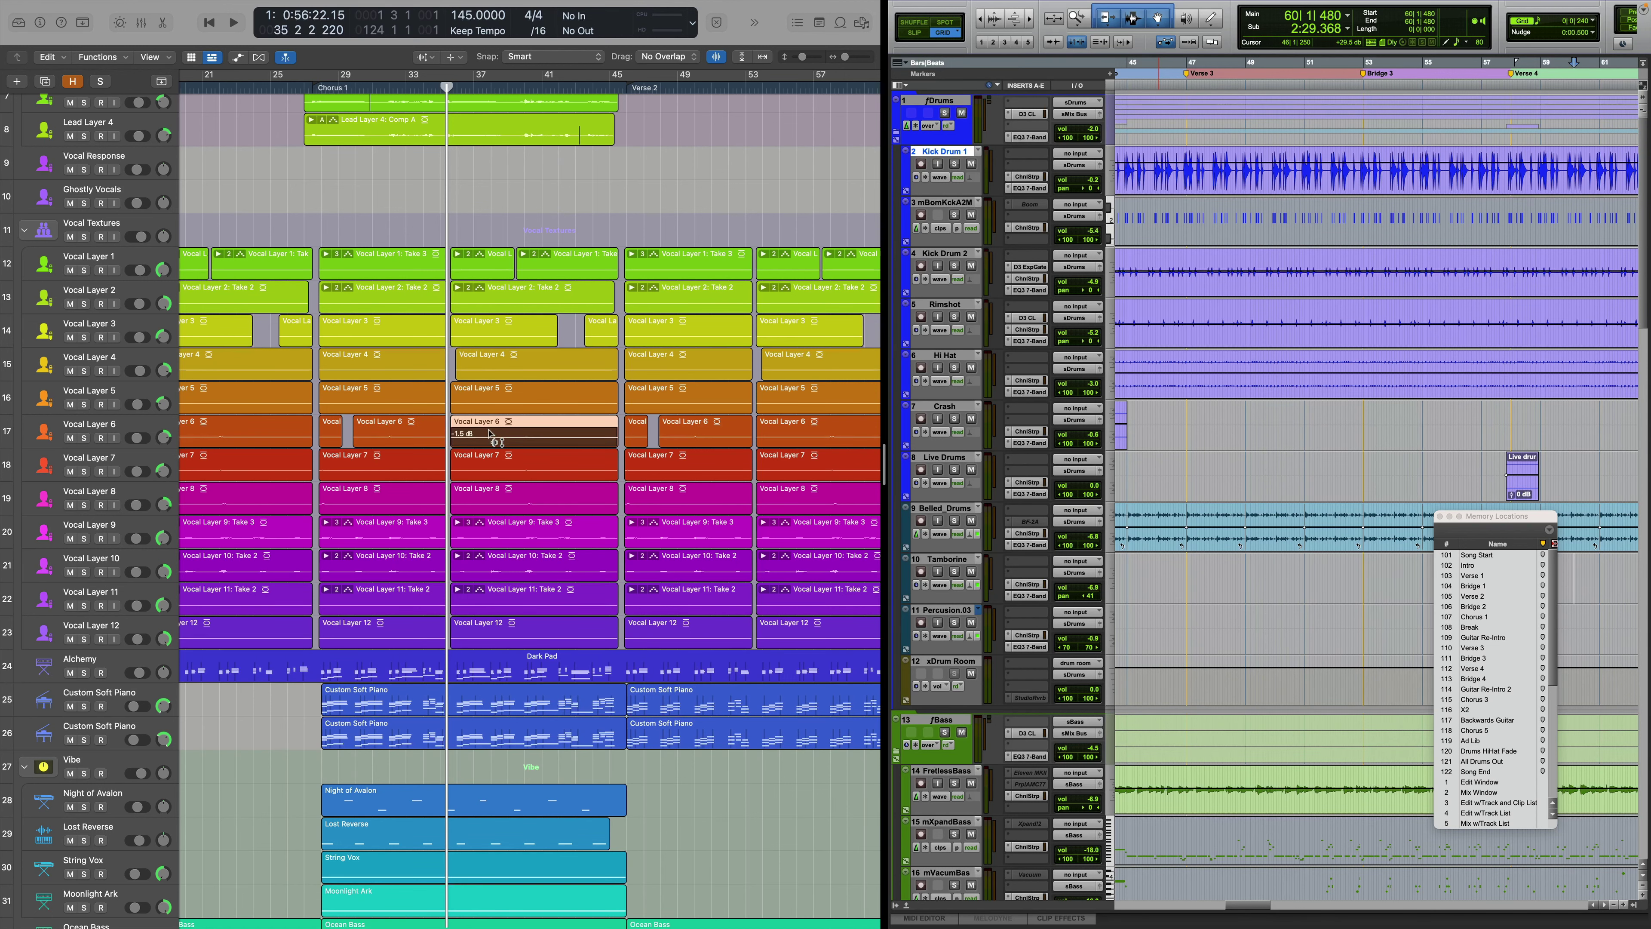
click(508, 463)
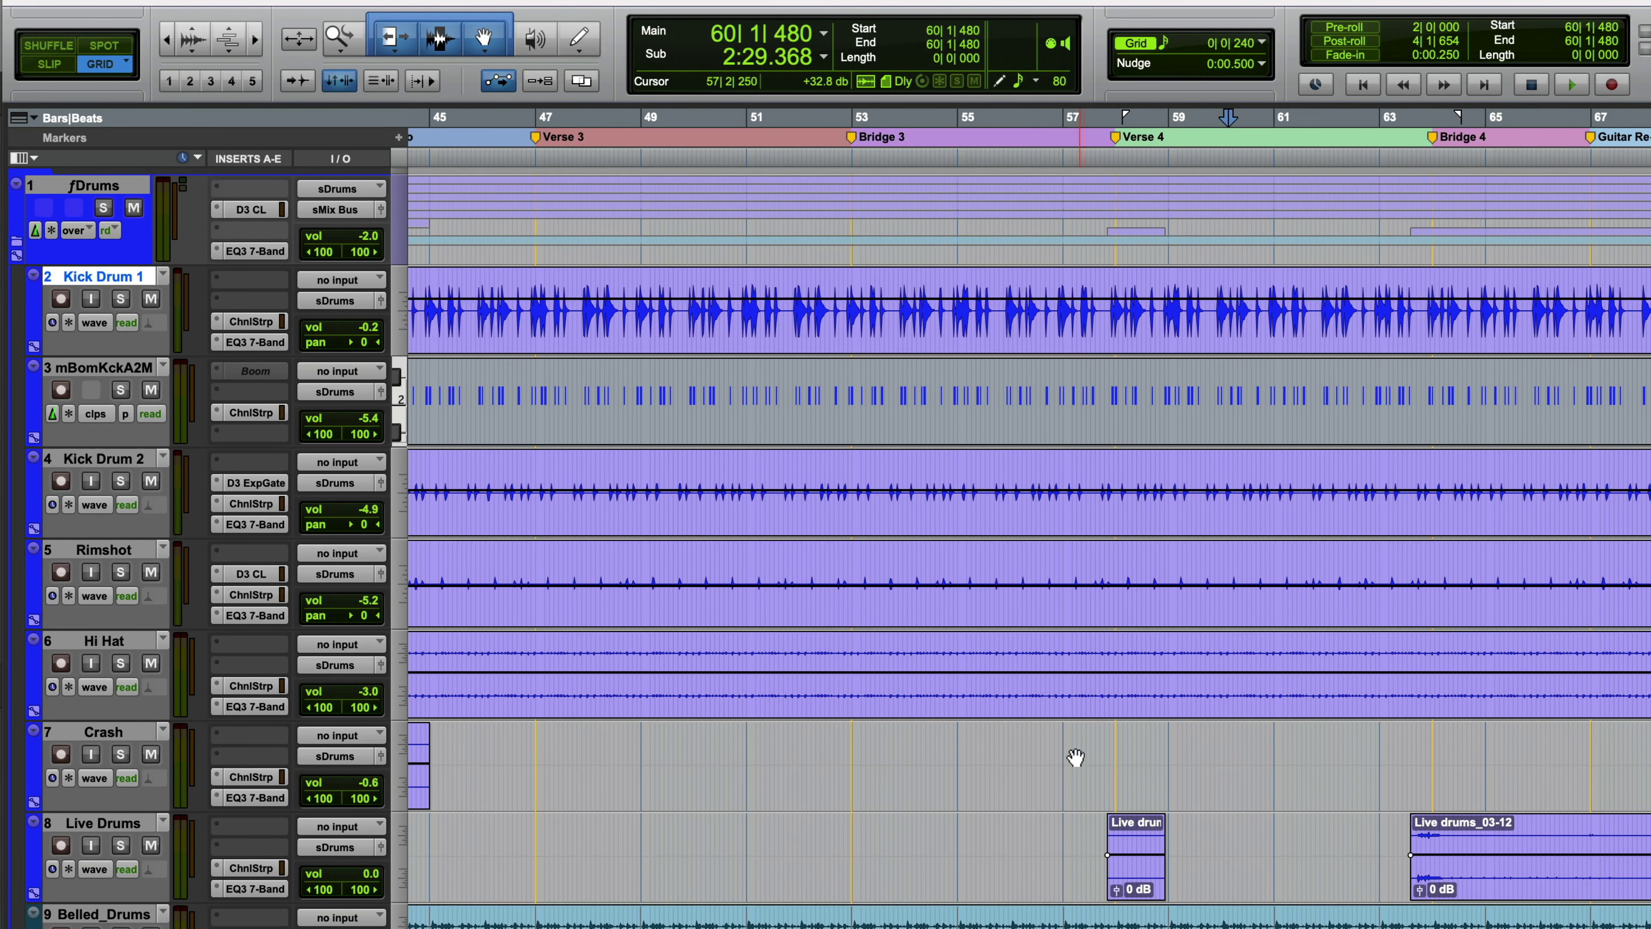
drag(1103, 298, 1111, 294)
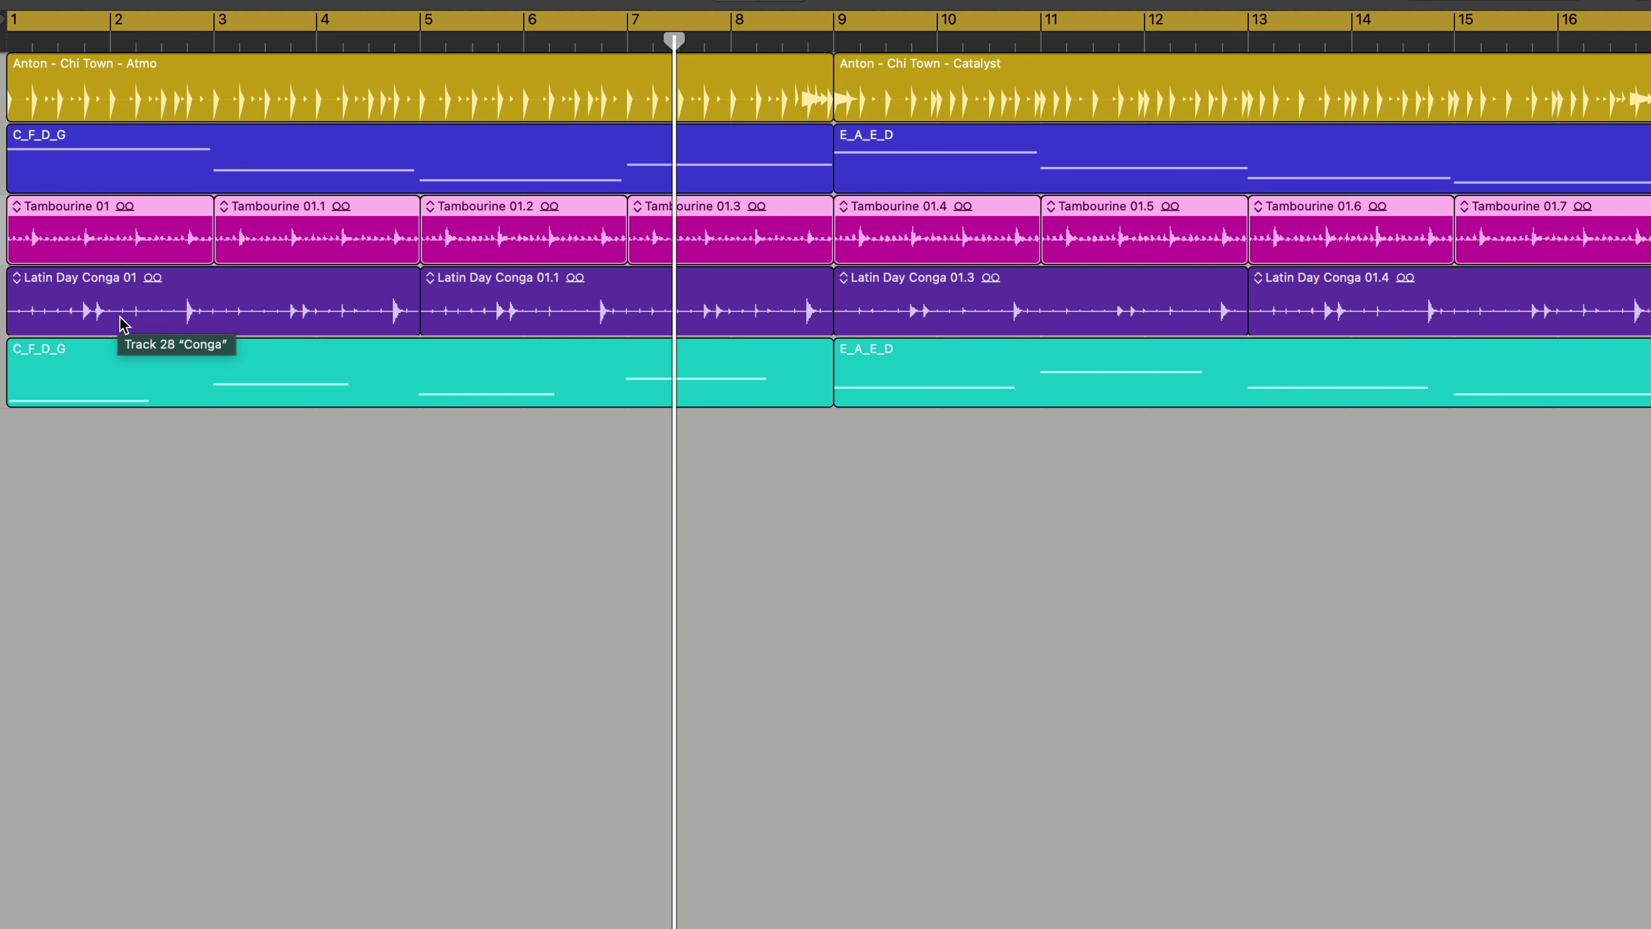
With the Gain Tool, set Latin Day Conga 01 to -0.7 dB, 01.1 to -0.5 dB and 01.3 to -3.0 dB, and adjust 01.4
key(t)
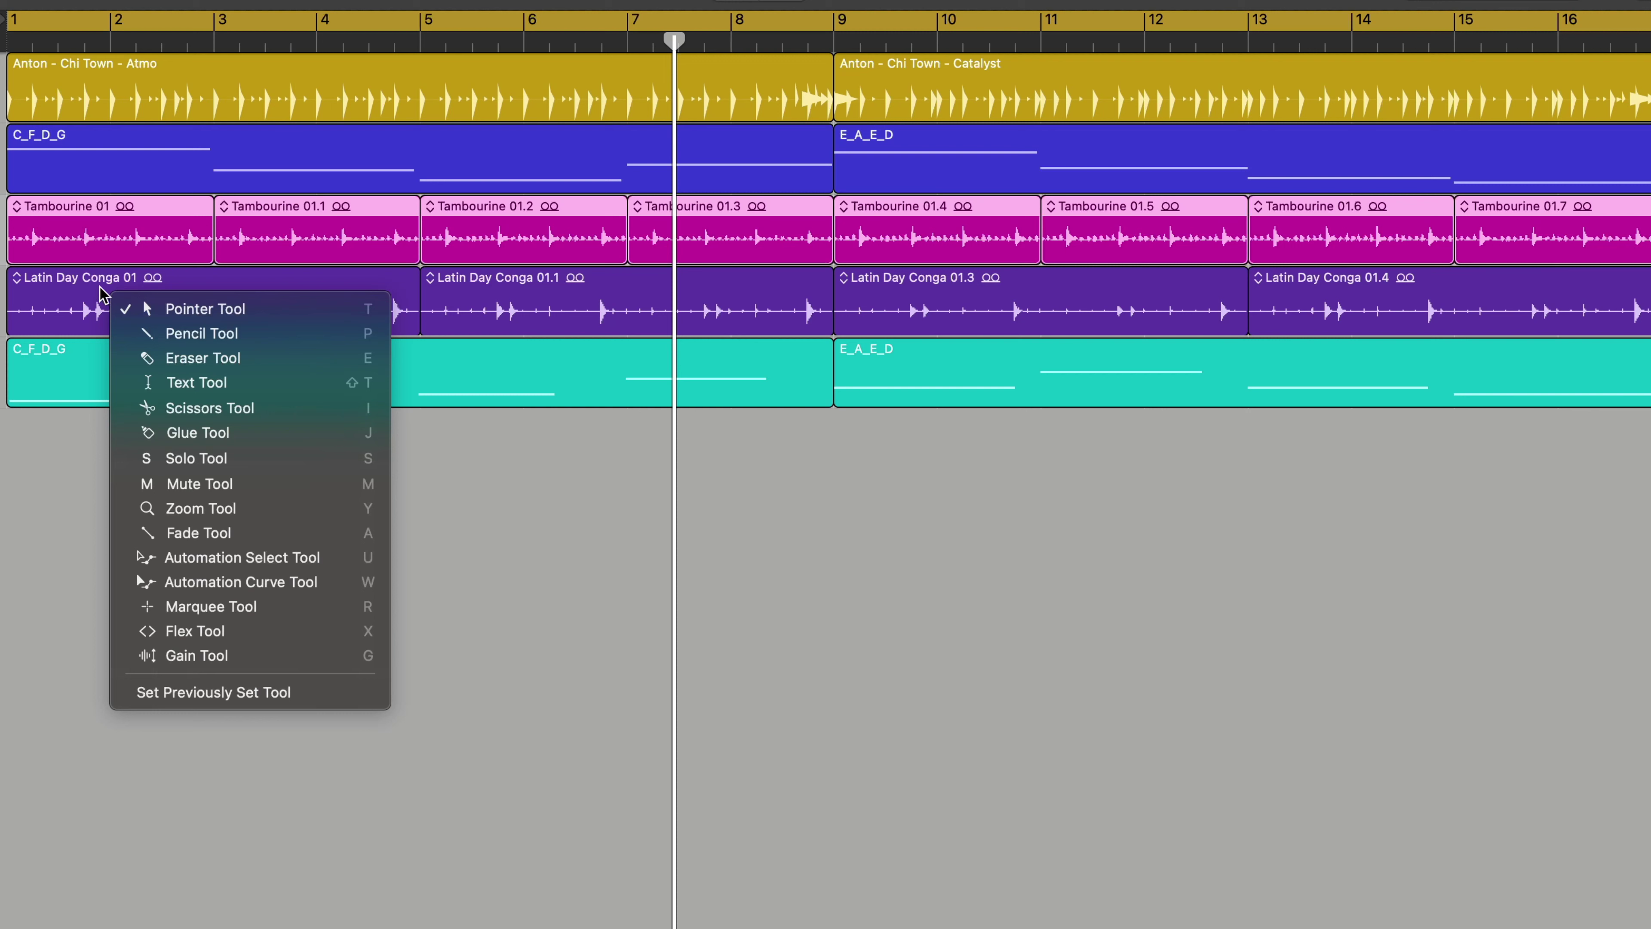
key(g)
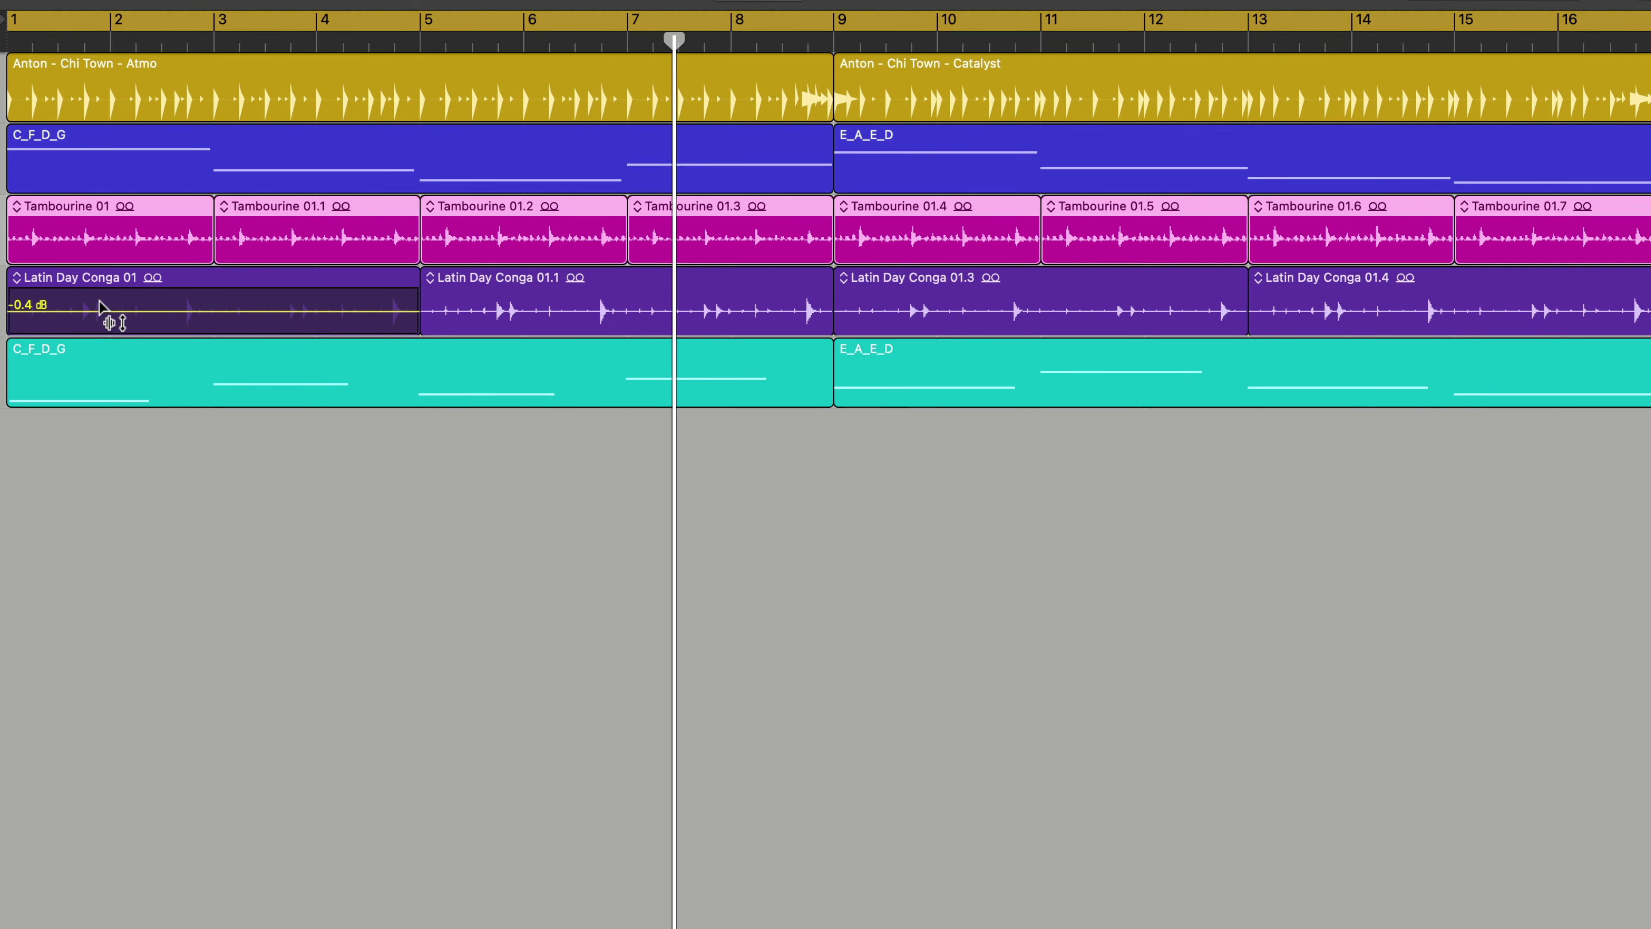
click(101, 312)
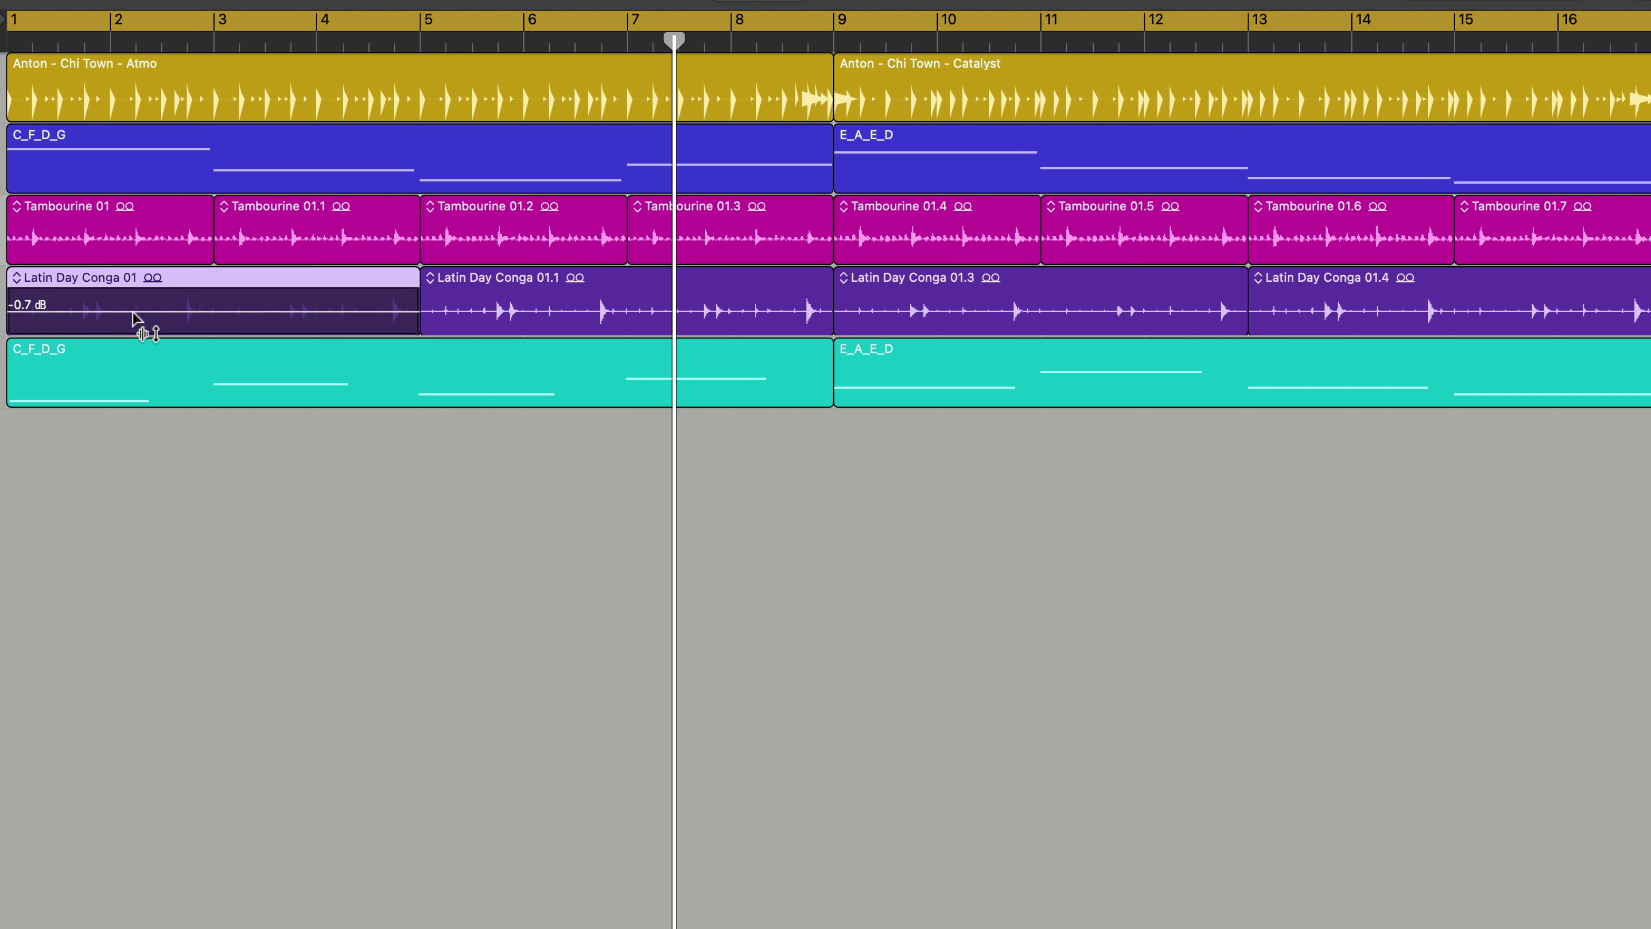
click(637, 317)
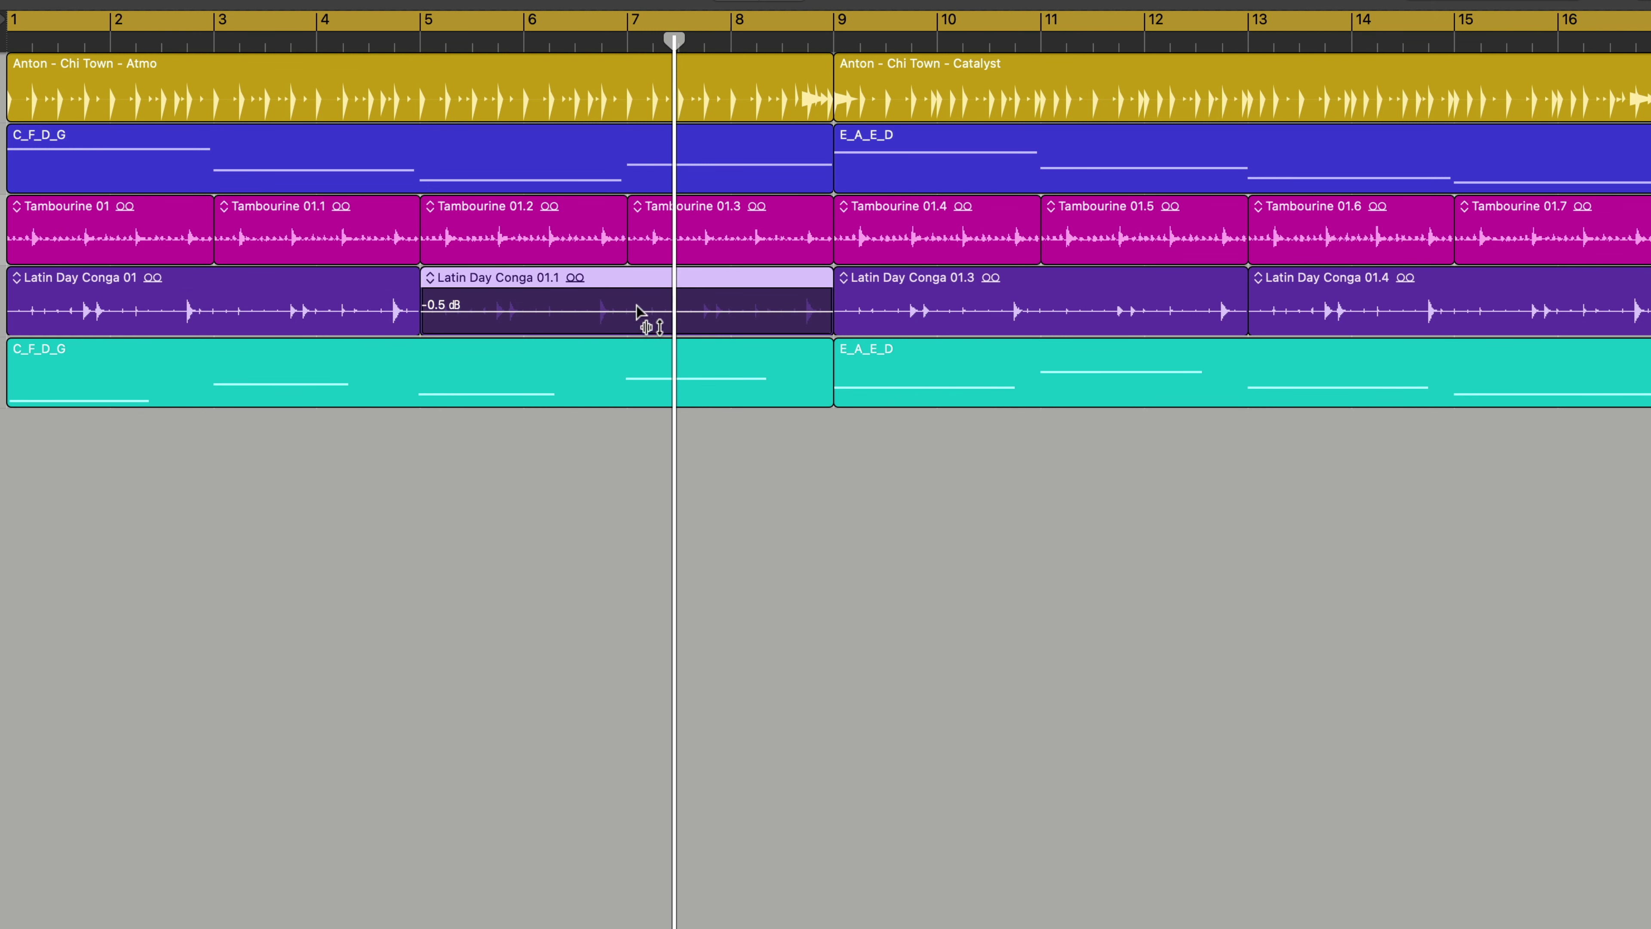
click(946, 316)
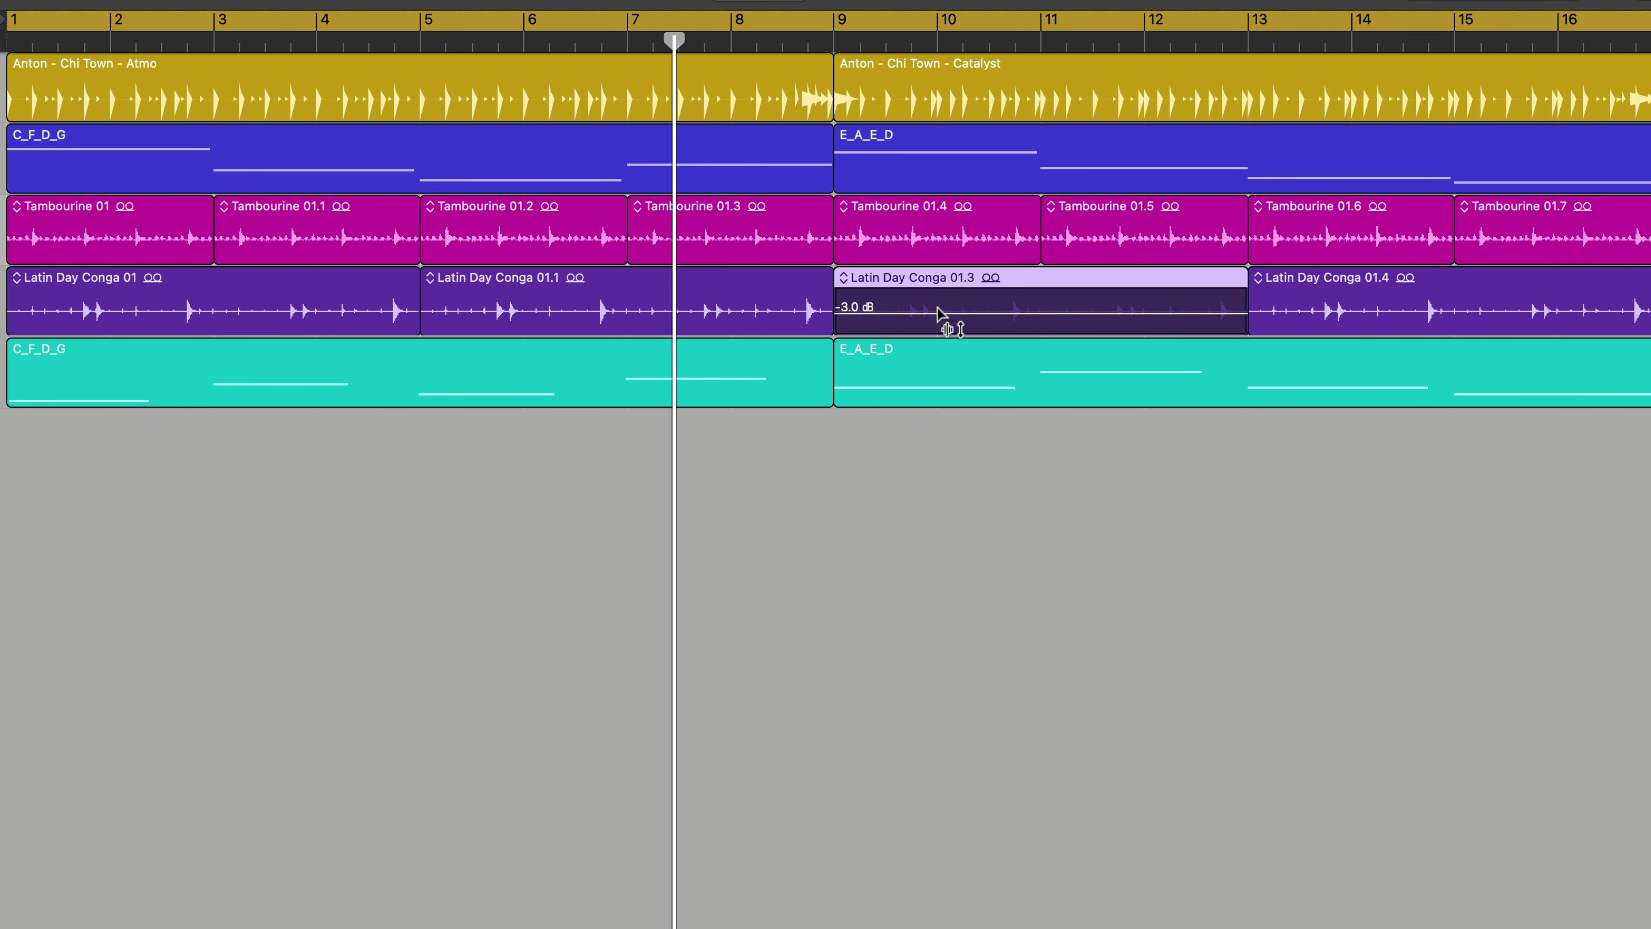
click(1342, 318)
Set the Tambourine 01 region's gain to -5.2 dB and adjust the gain of Tambourine 01.1
click(138, 232)
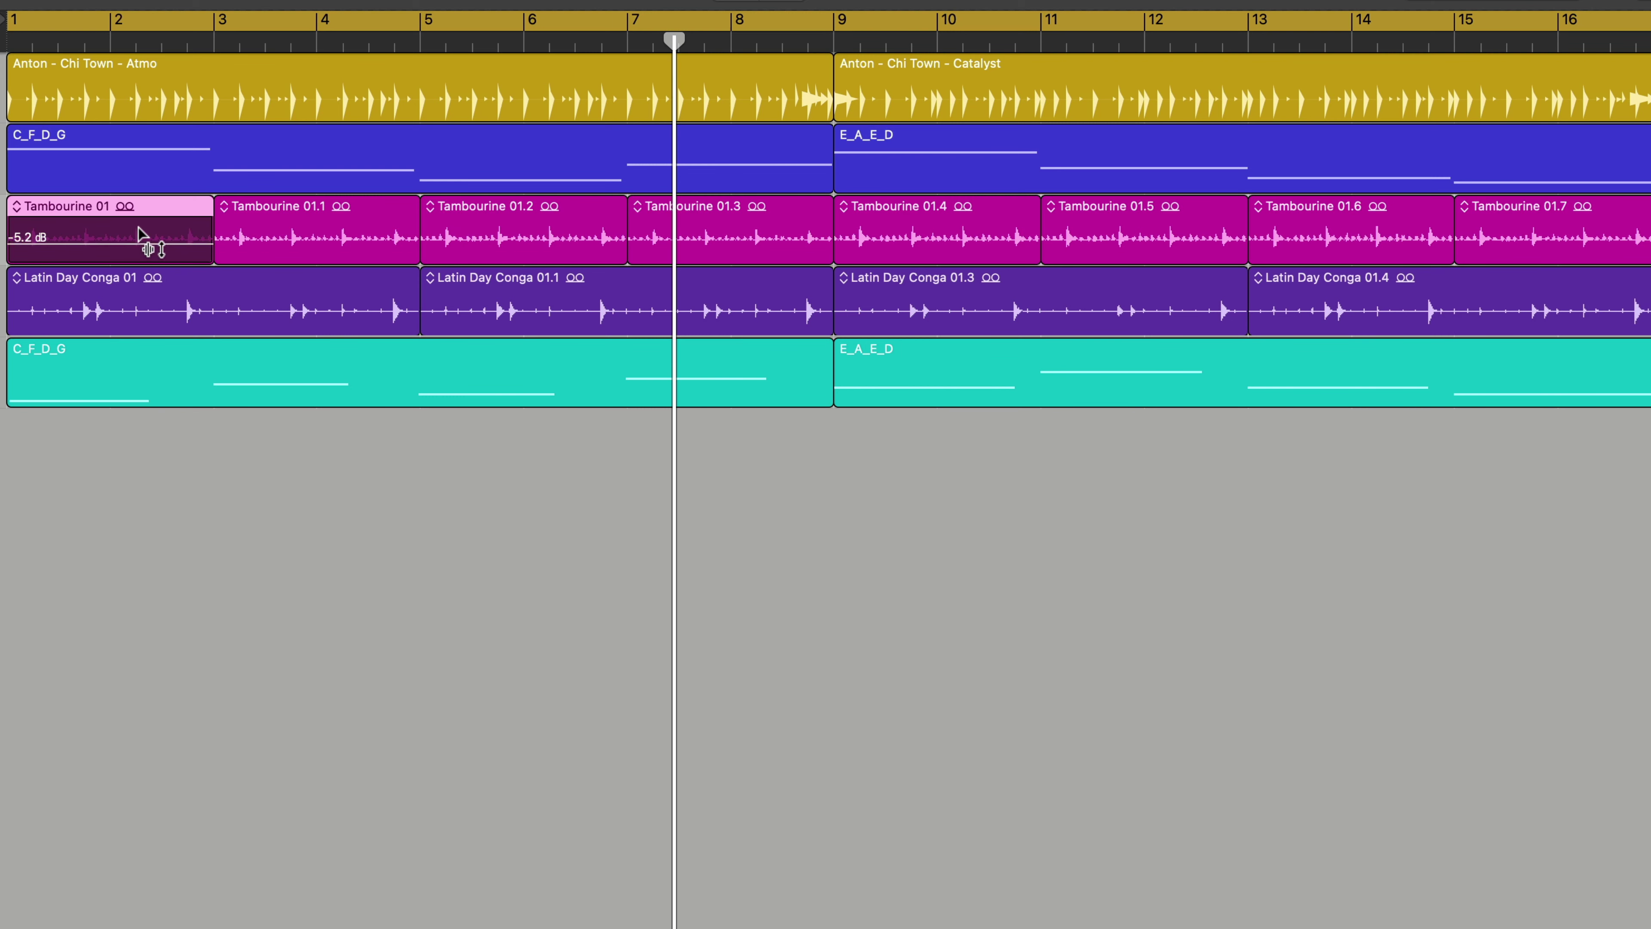
click(317, 235)
Play the arrangement from the start to hear the Tambourine and Conga regions, and stop playback in bar 4
key(space)
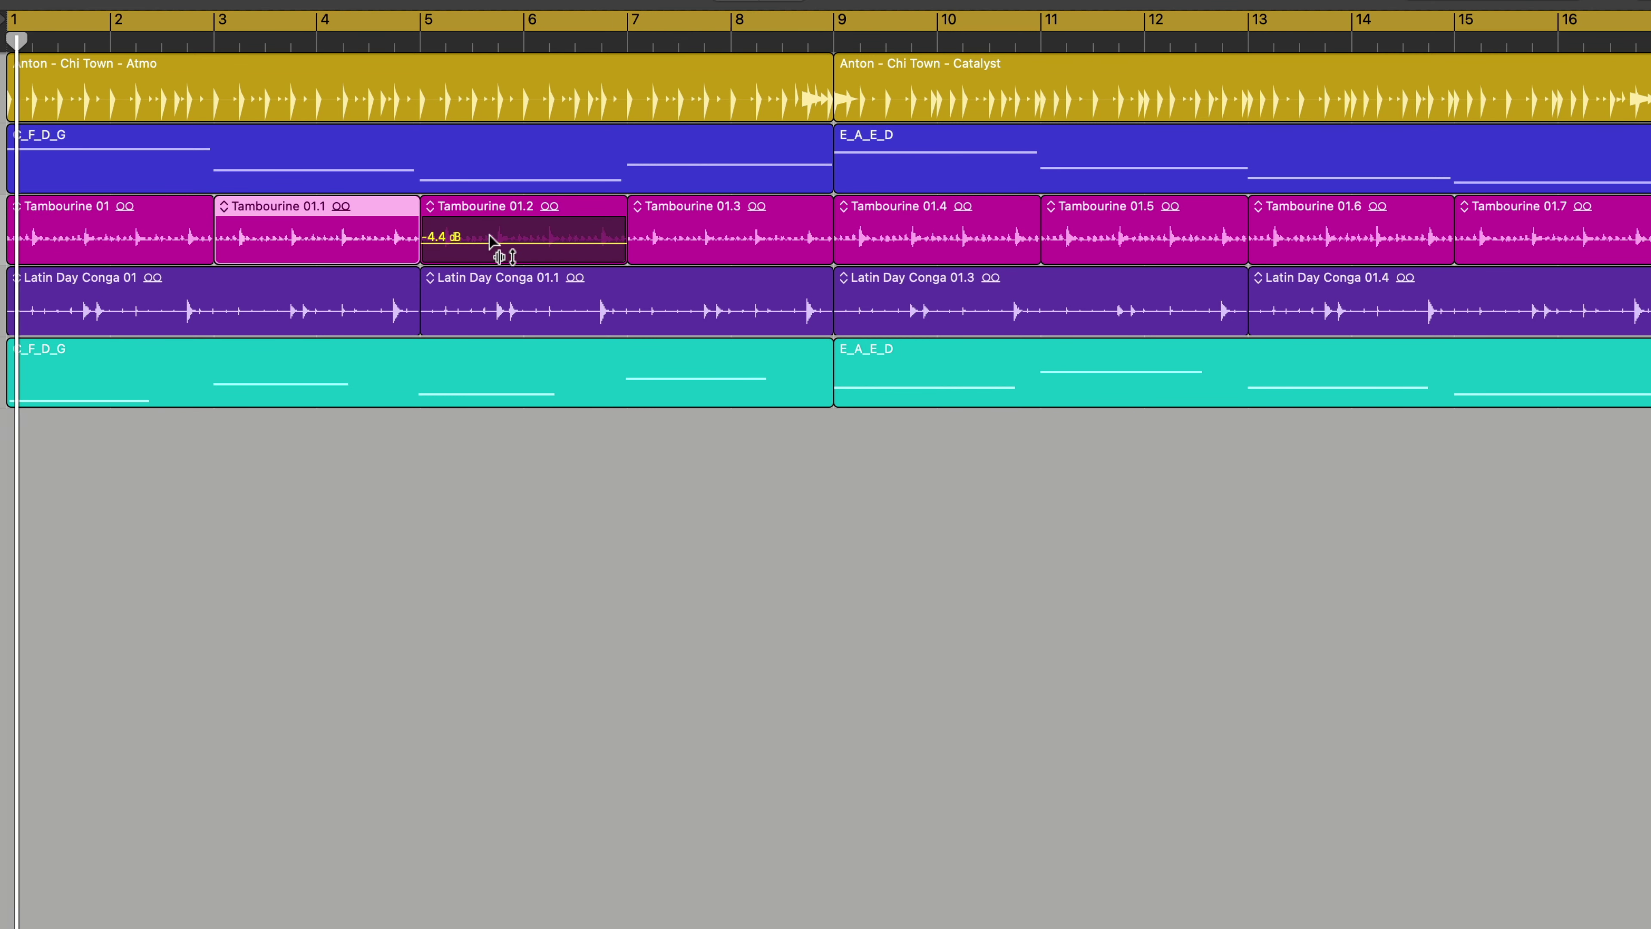
drag(315, 242, 304, 180)
key(Return)
drag(317, 288, 300, 265)
drag(297, 259, 245, 324)
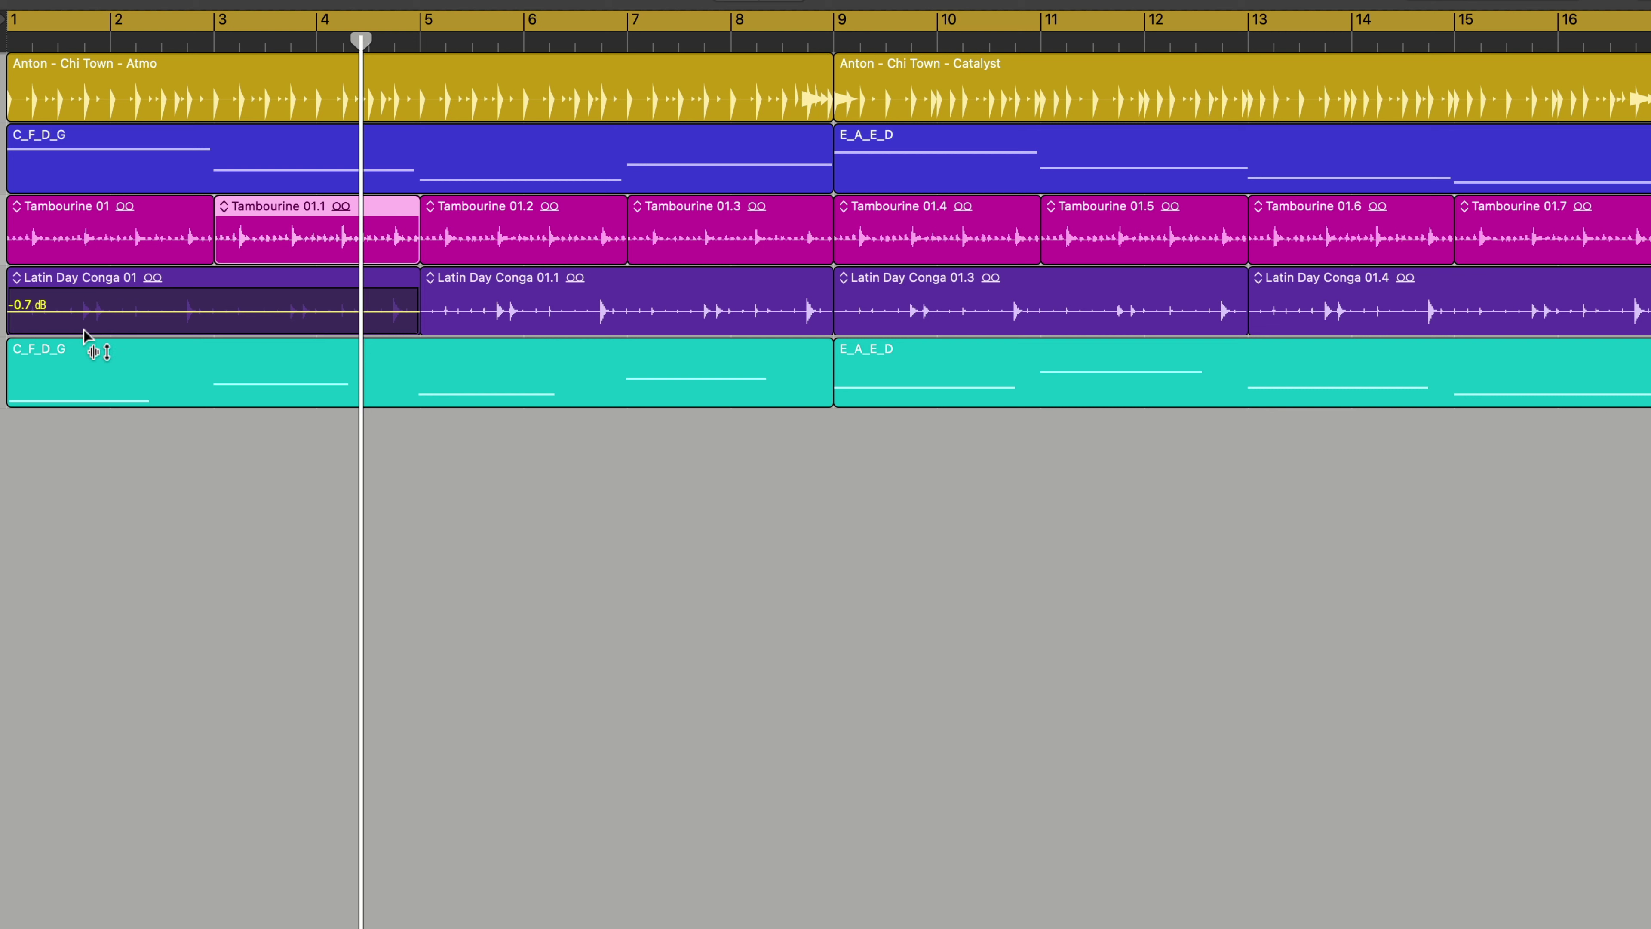
Select the Tambourine 01 region and show its expanded Region parameters in the inspector
mouse_move(135, 214)
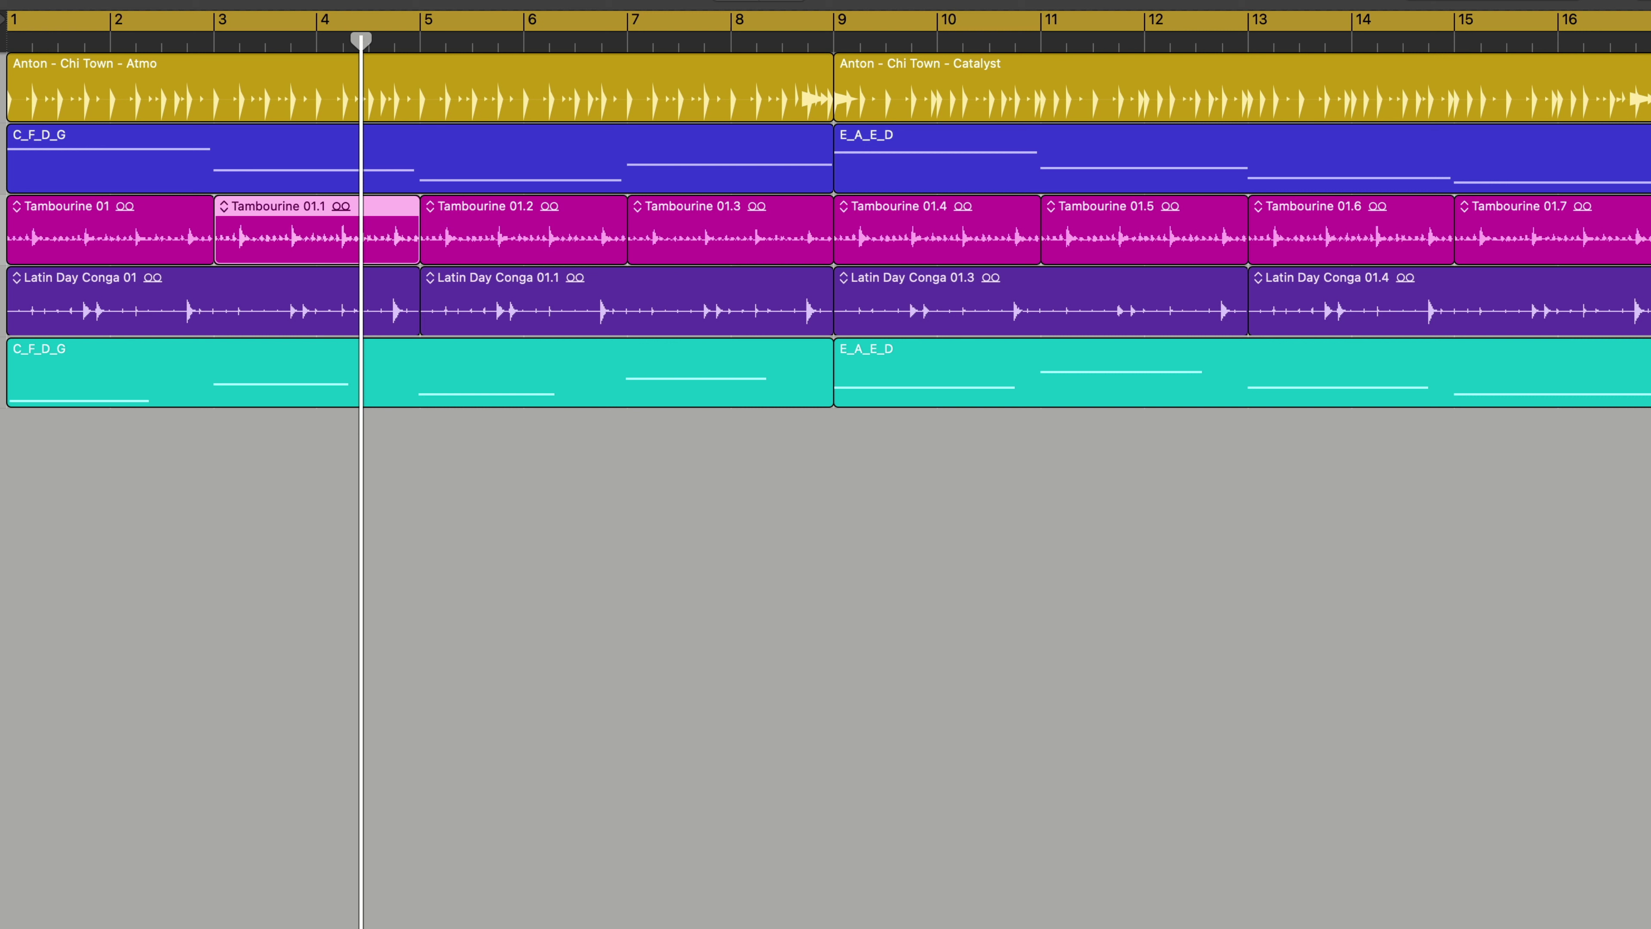
click(149, 237)
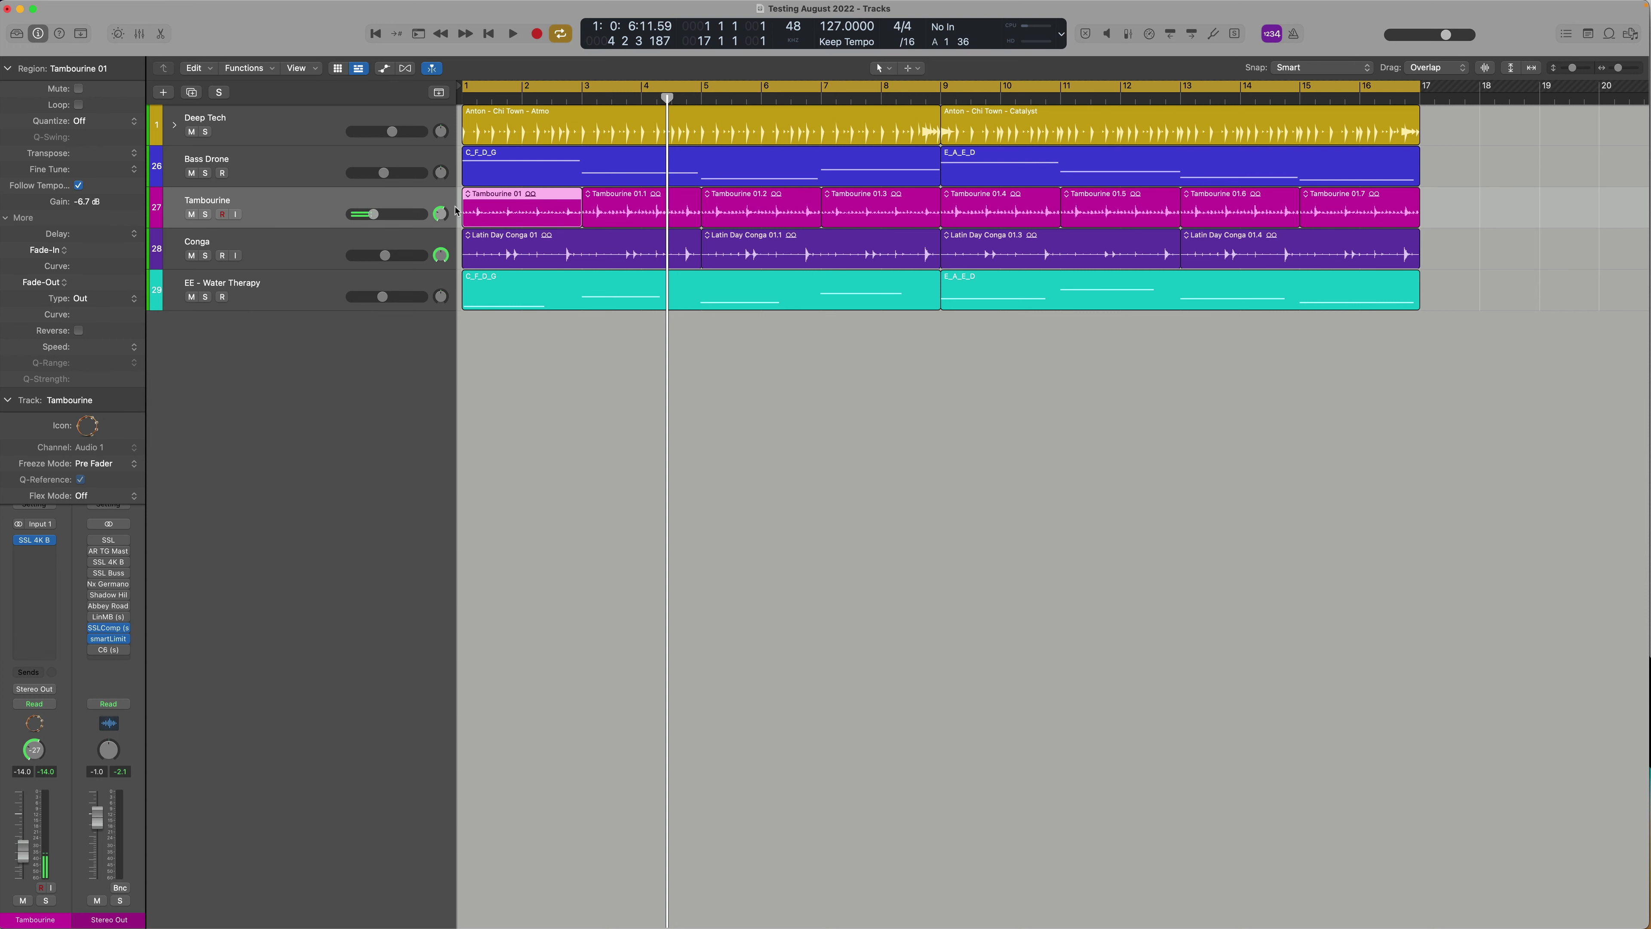
click(9, 68)
click(37, 34)
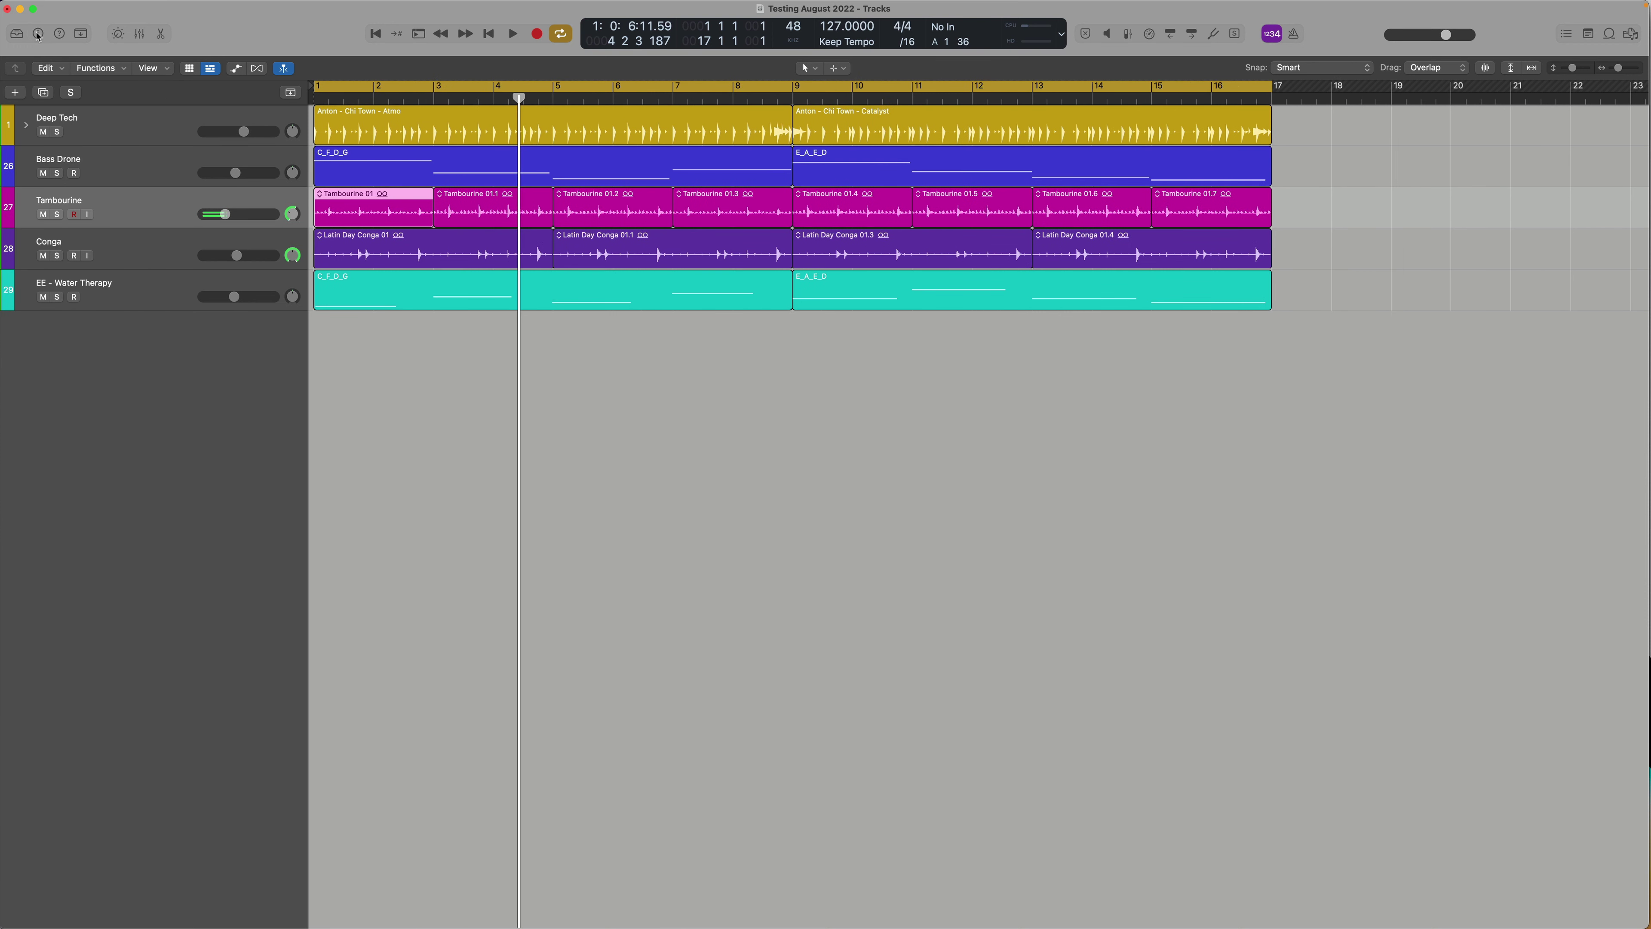
click(37, 35)
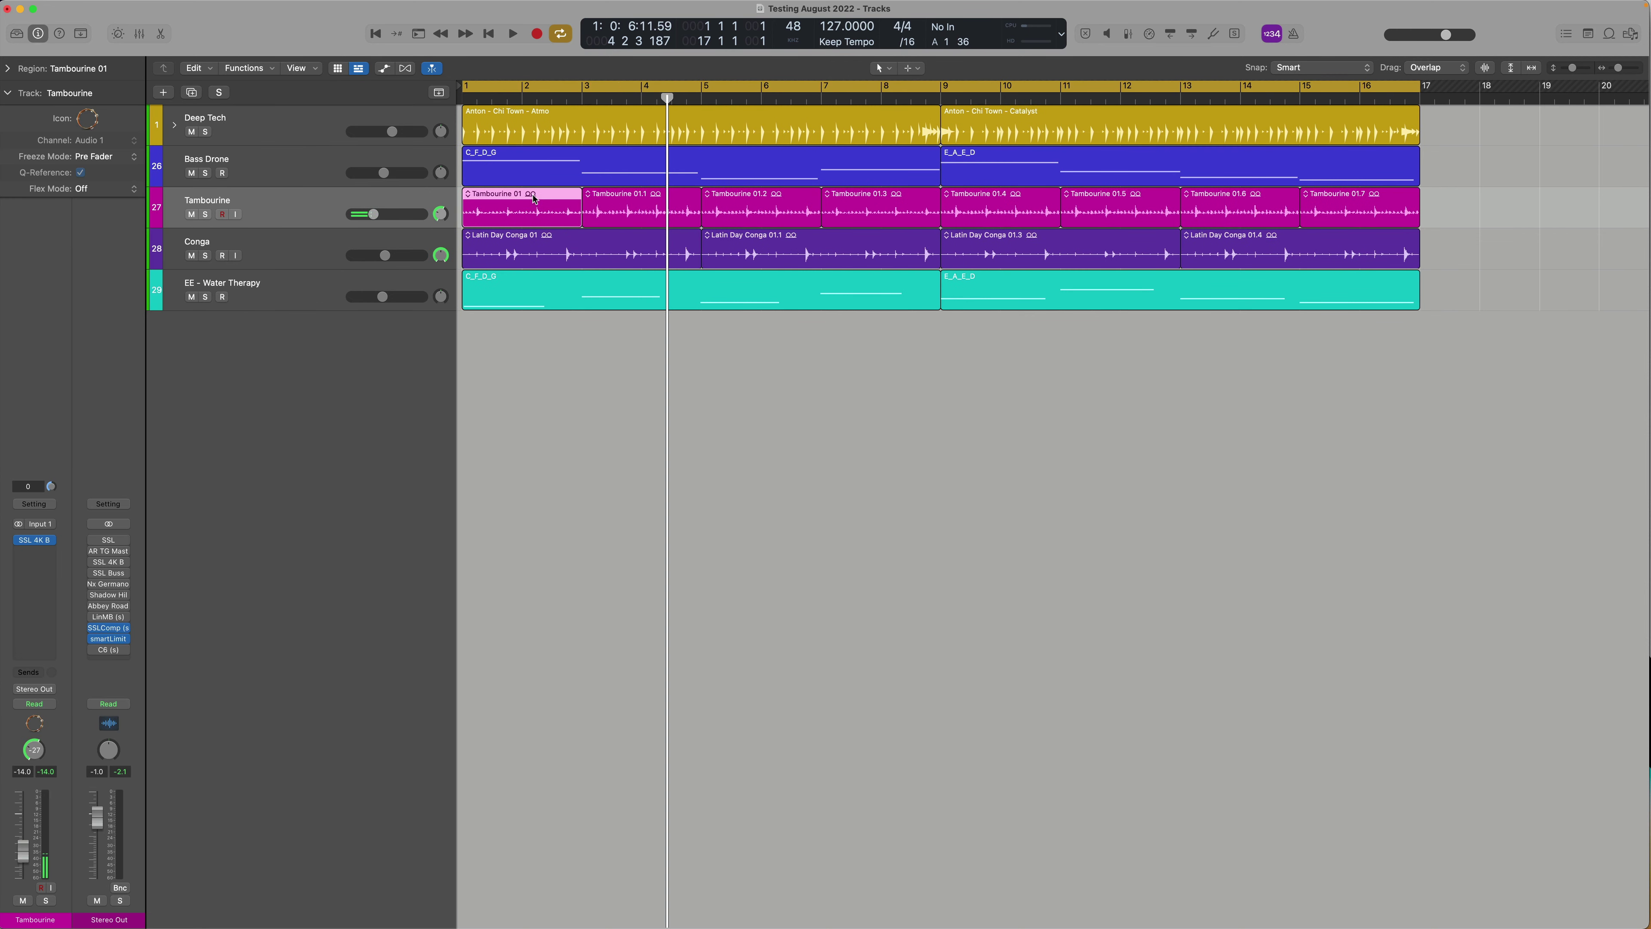
click(7, 69)
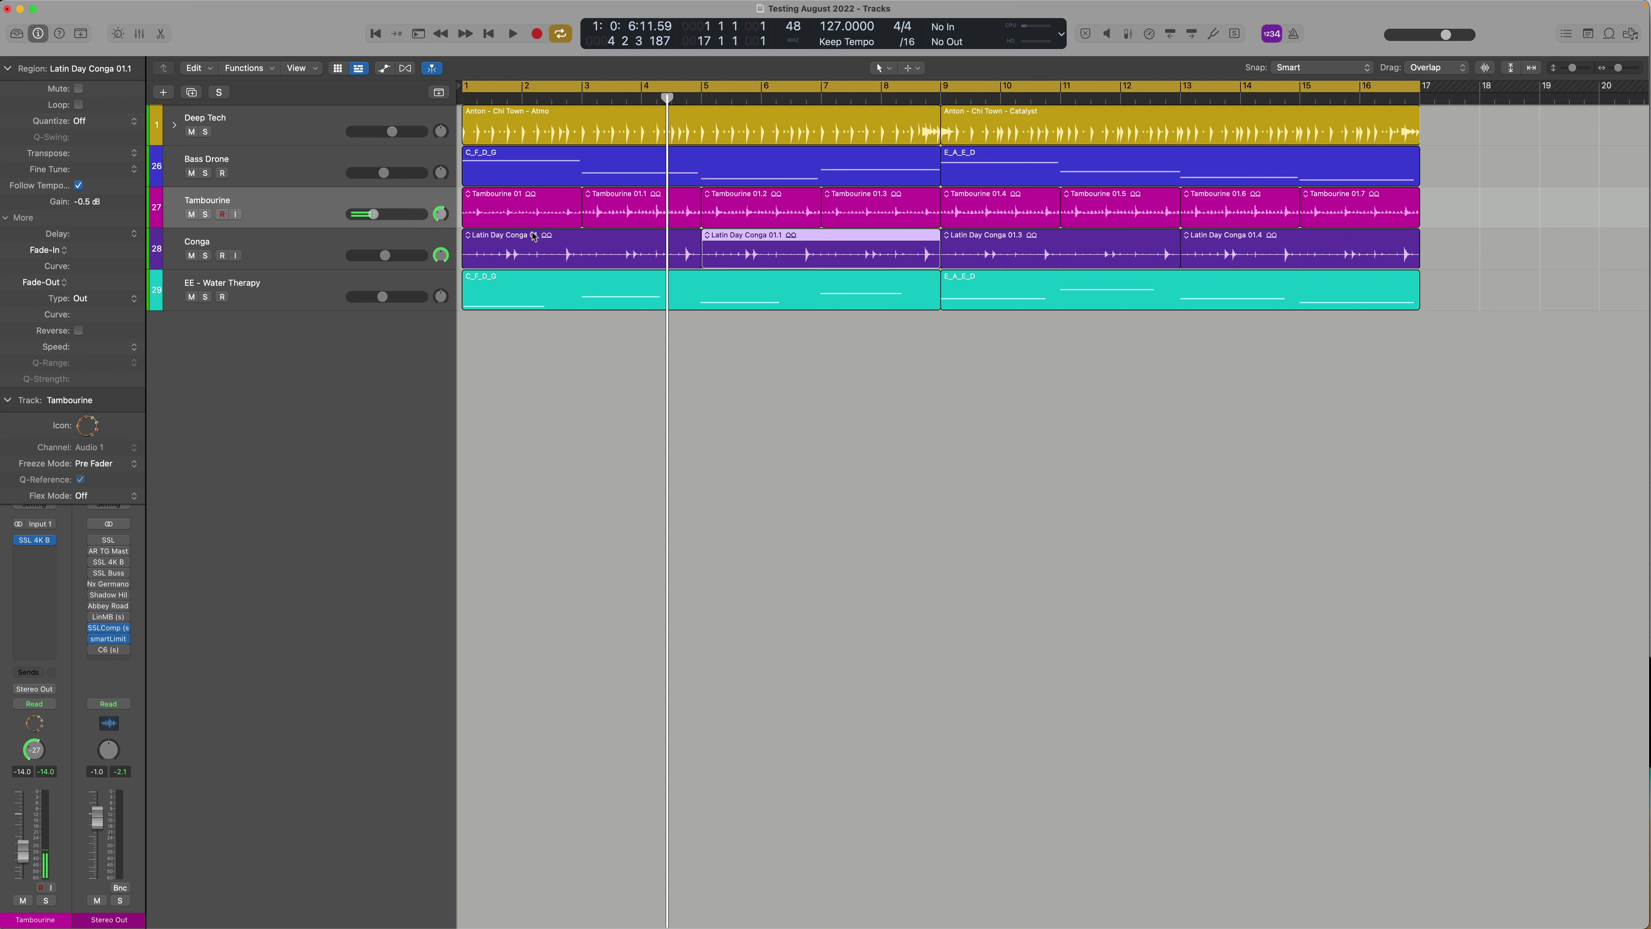
Check the gain values of the Tambourine 01.7 and Tambourine 01.6 regions in the inspector
click(1342, 216)
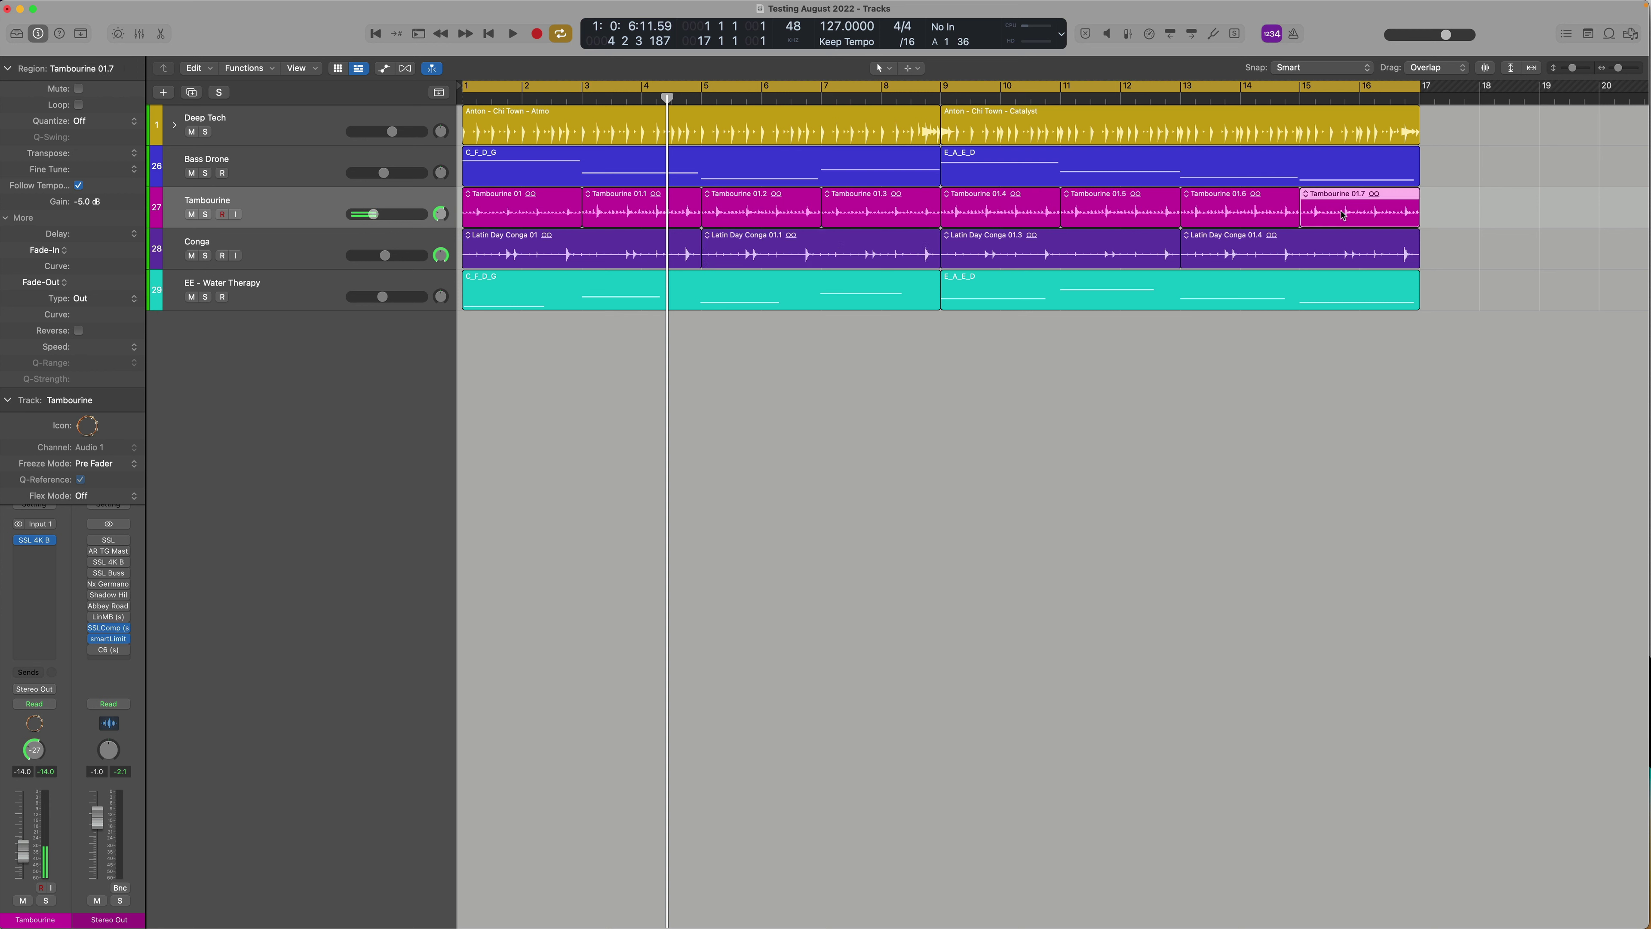
drag(89, 208, 90, 201)
click(1217, 212)
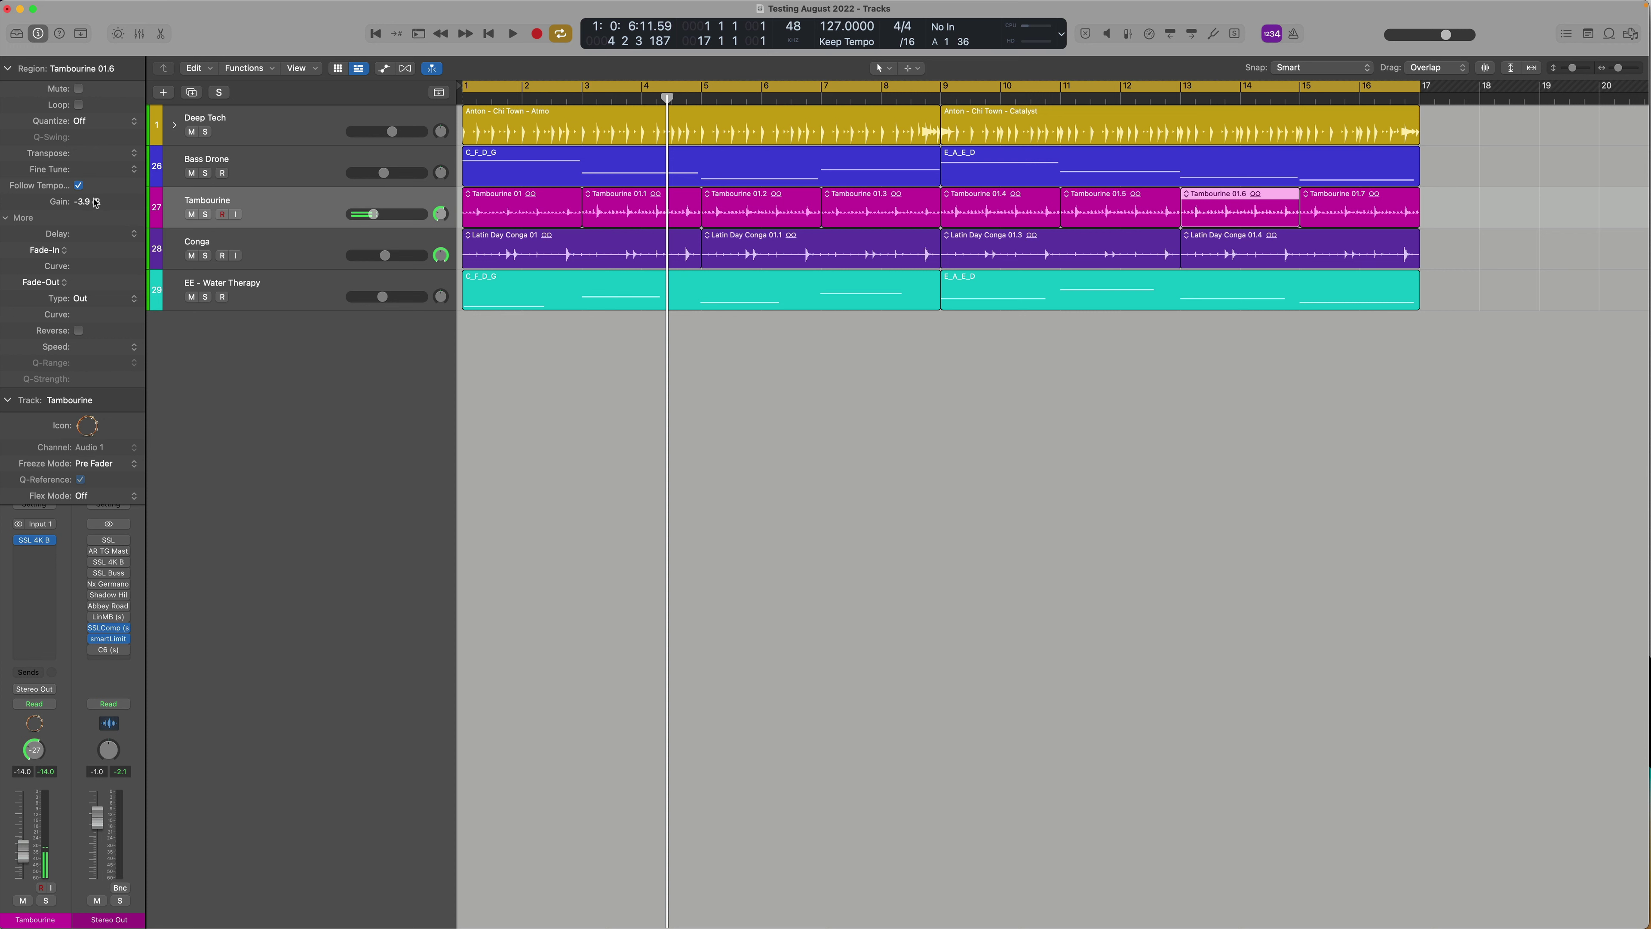
key(i)
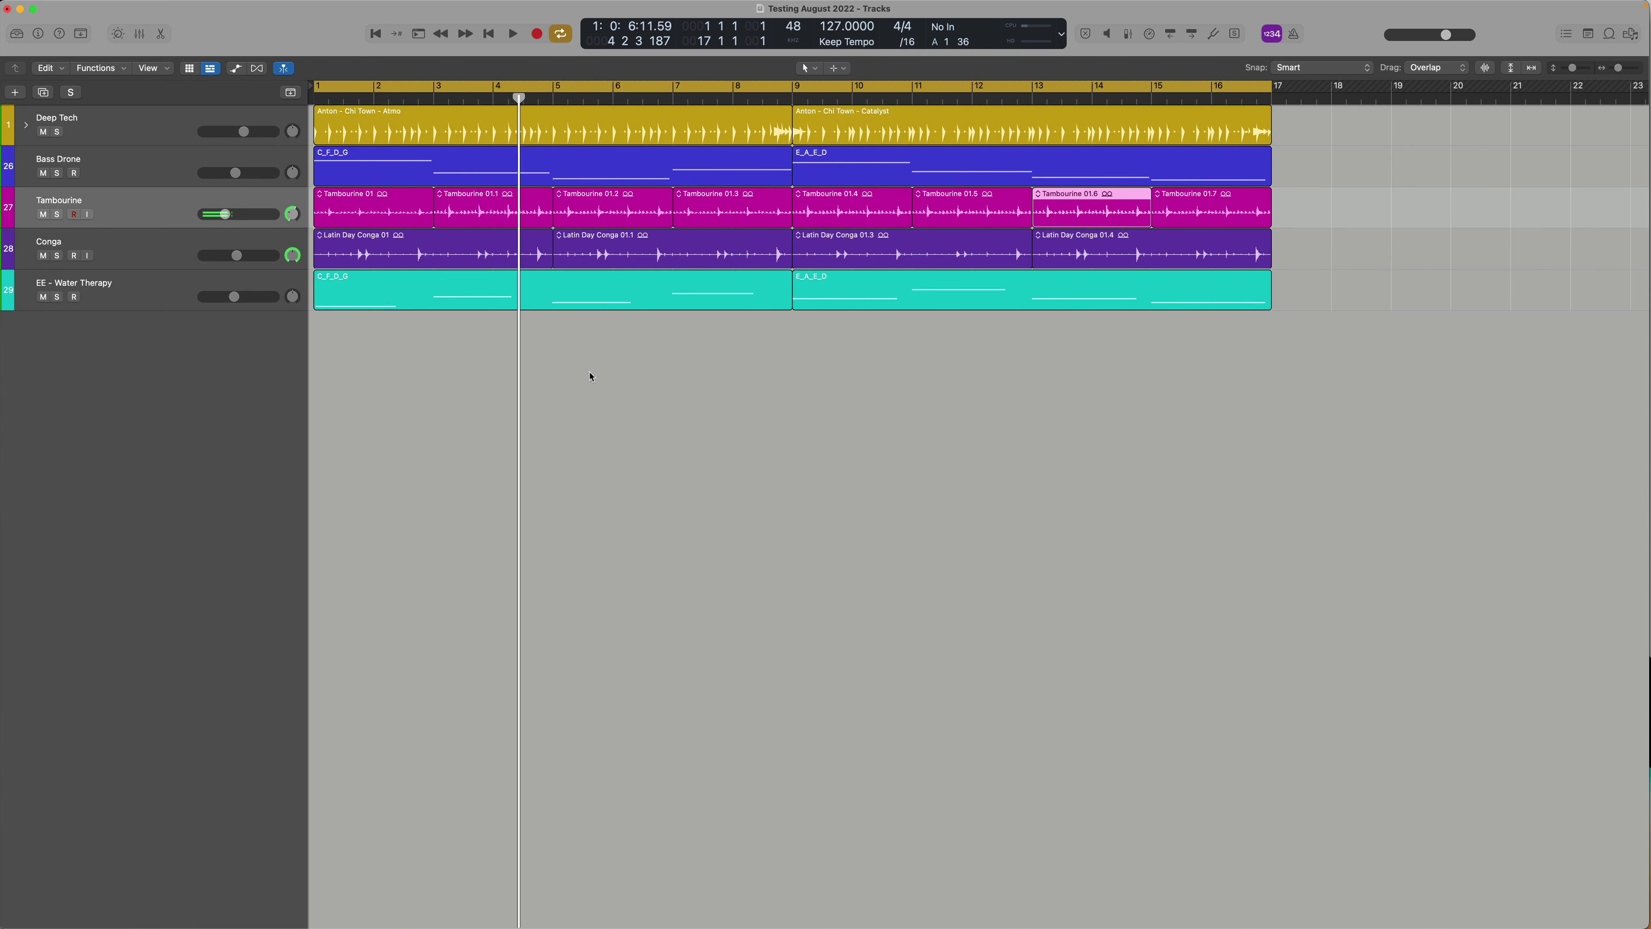
key(i)
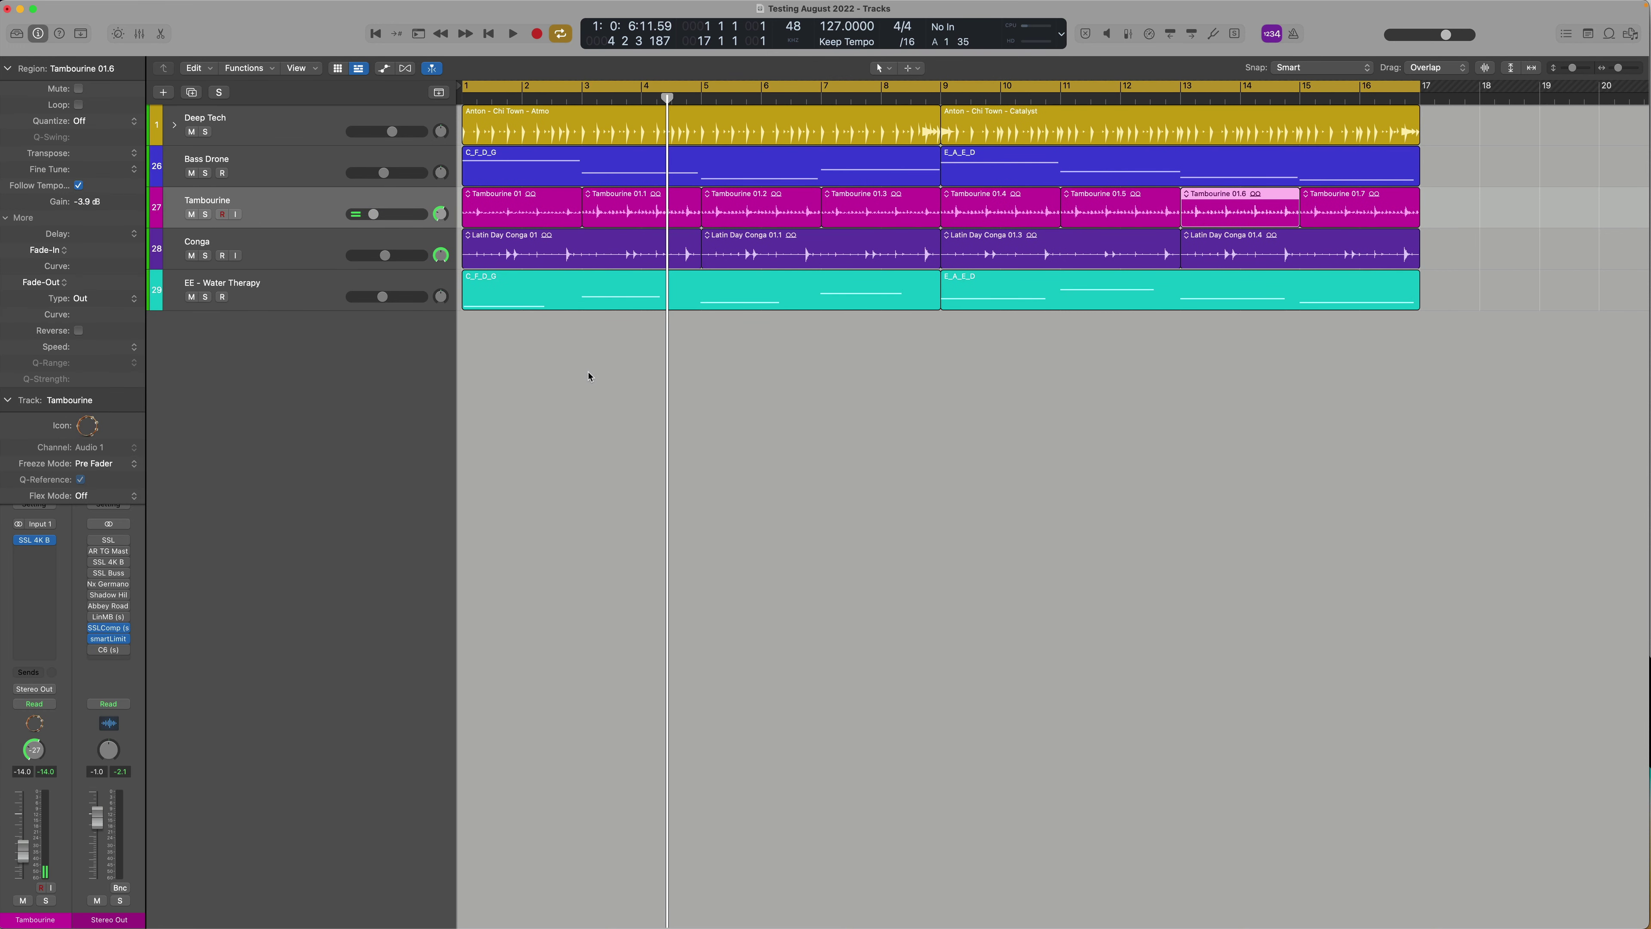
Switch to the Gain Tool and view the list of available cursor tools
key(t)
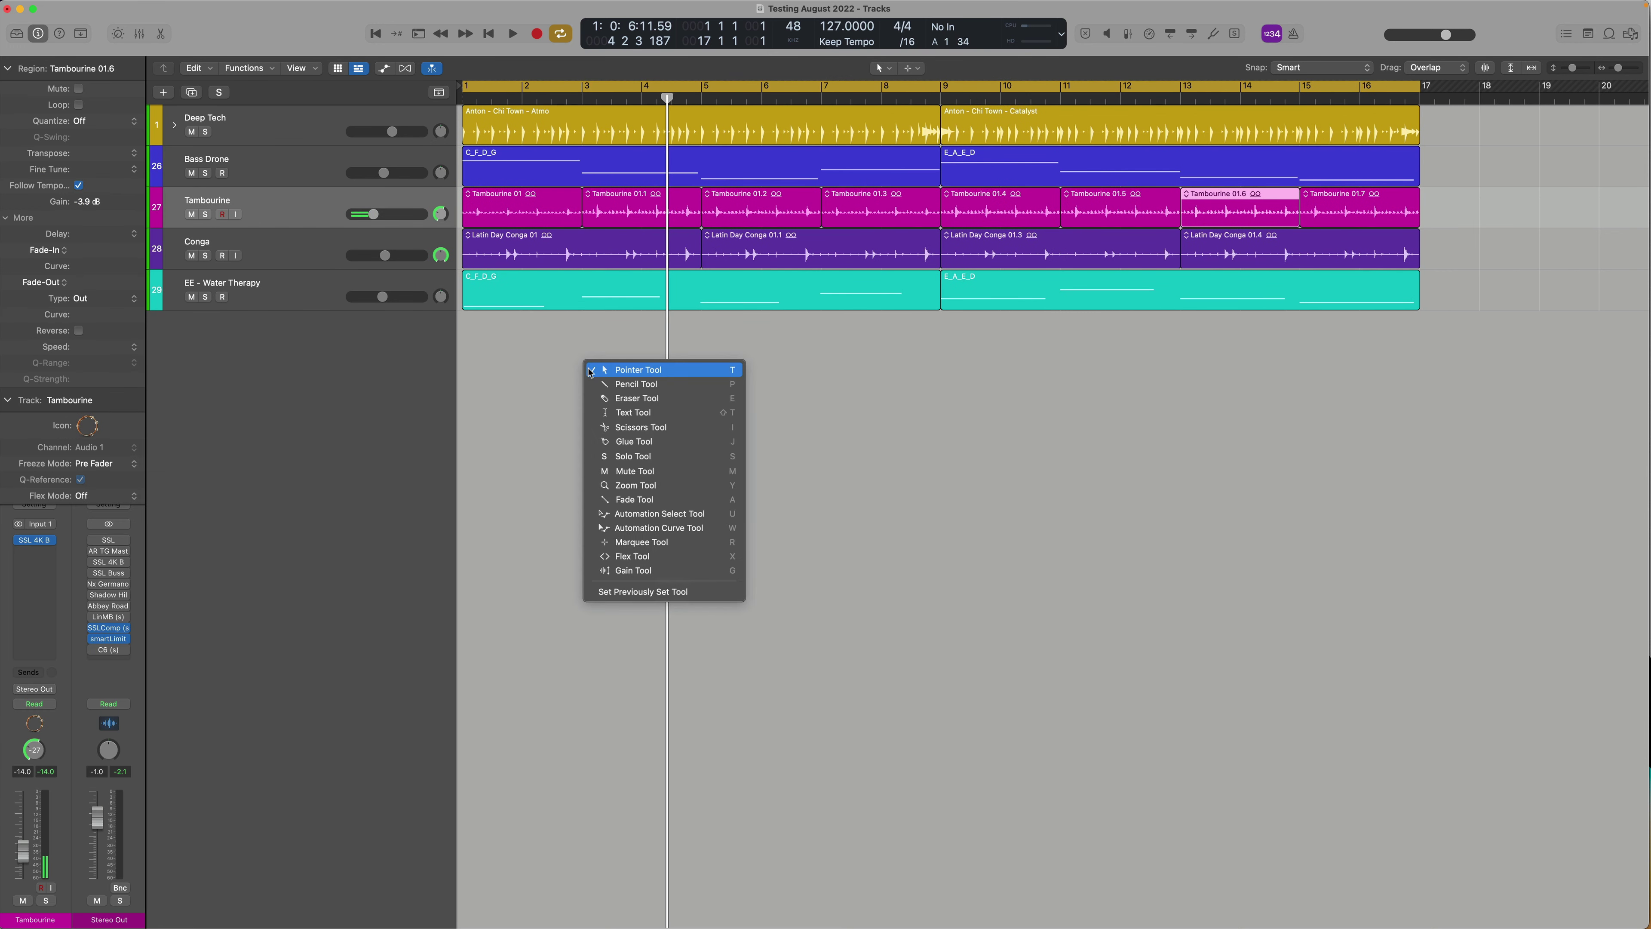
click(634, 571)
click(882, 67)
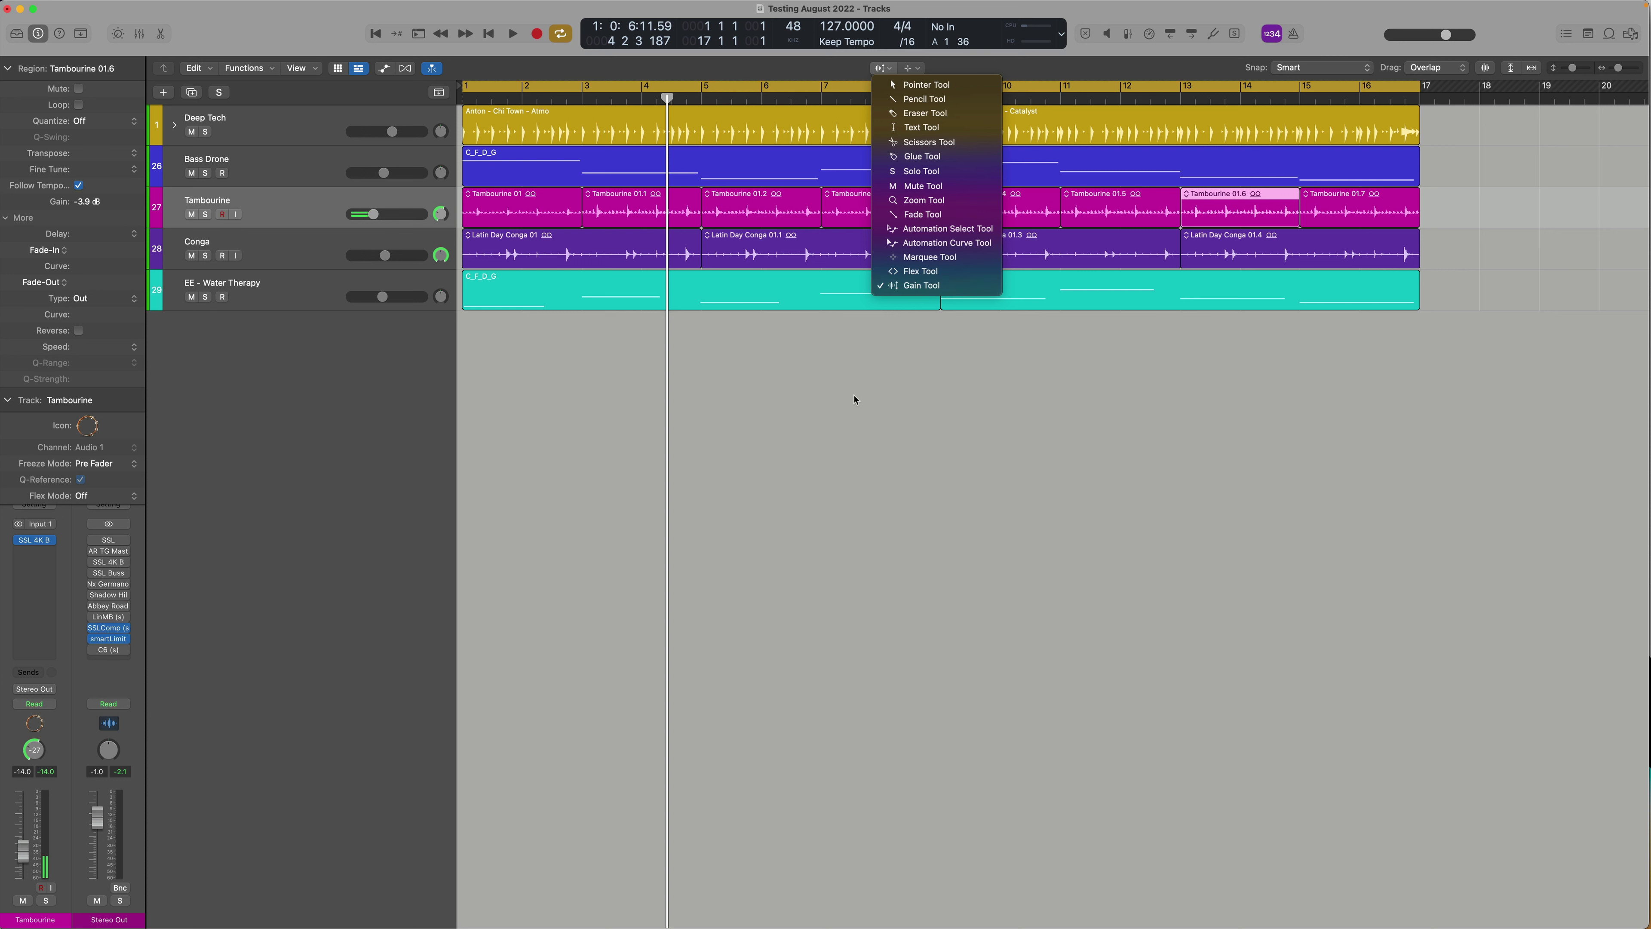
Select all eight regions on the Tambourine track and raise their gain together with the Gain Tool
key(t)
click(512, 212)
key(shift+f)
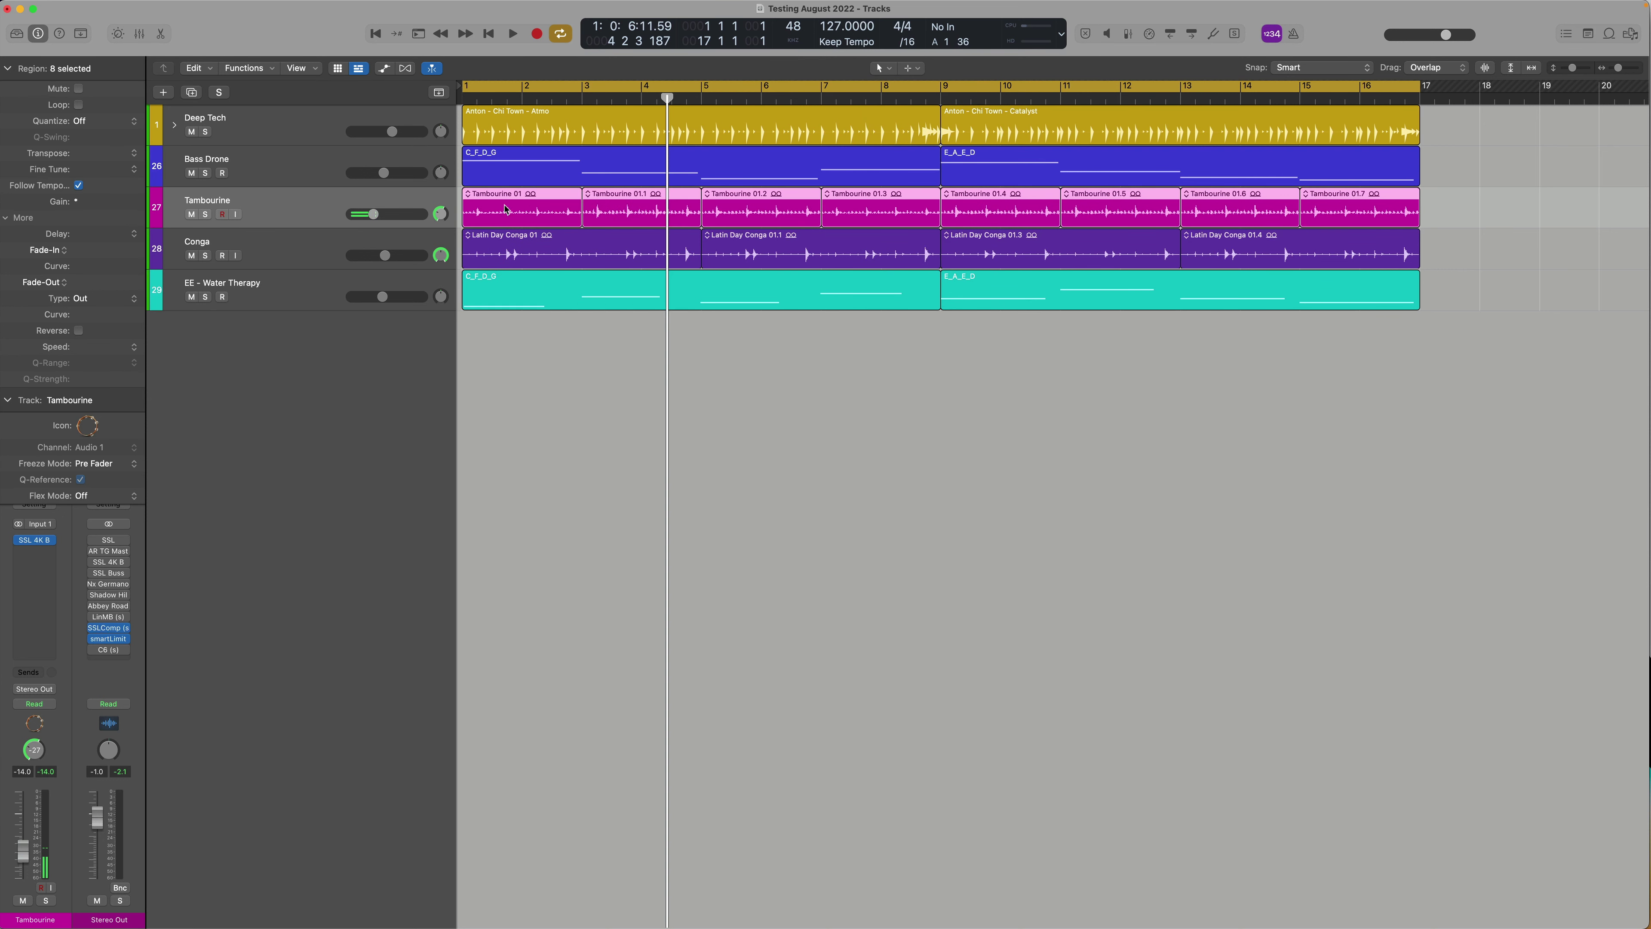
key(t)
click(549, 405)
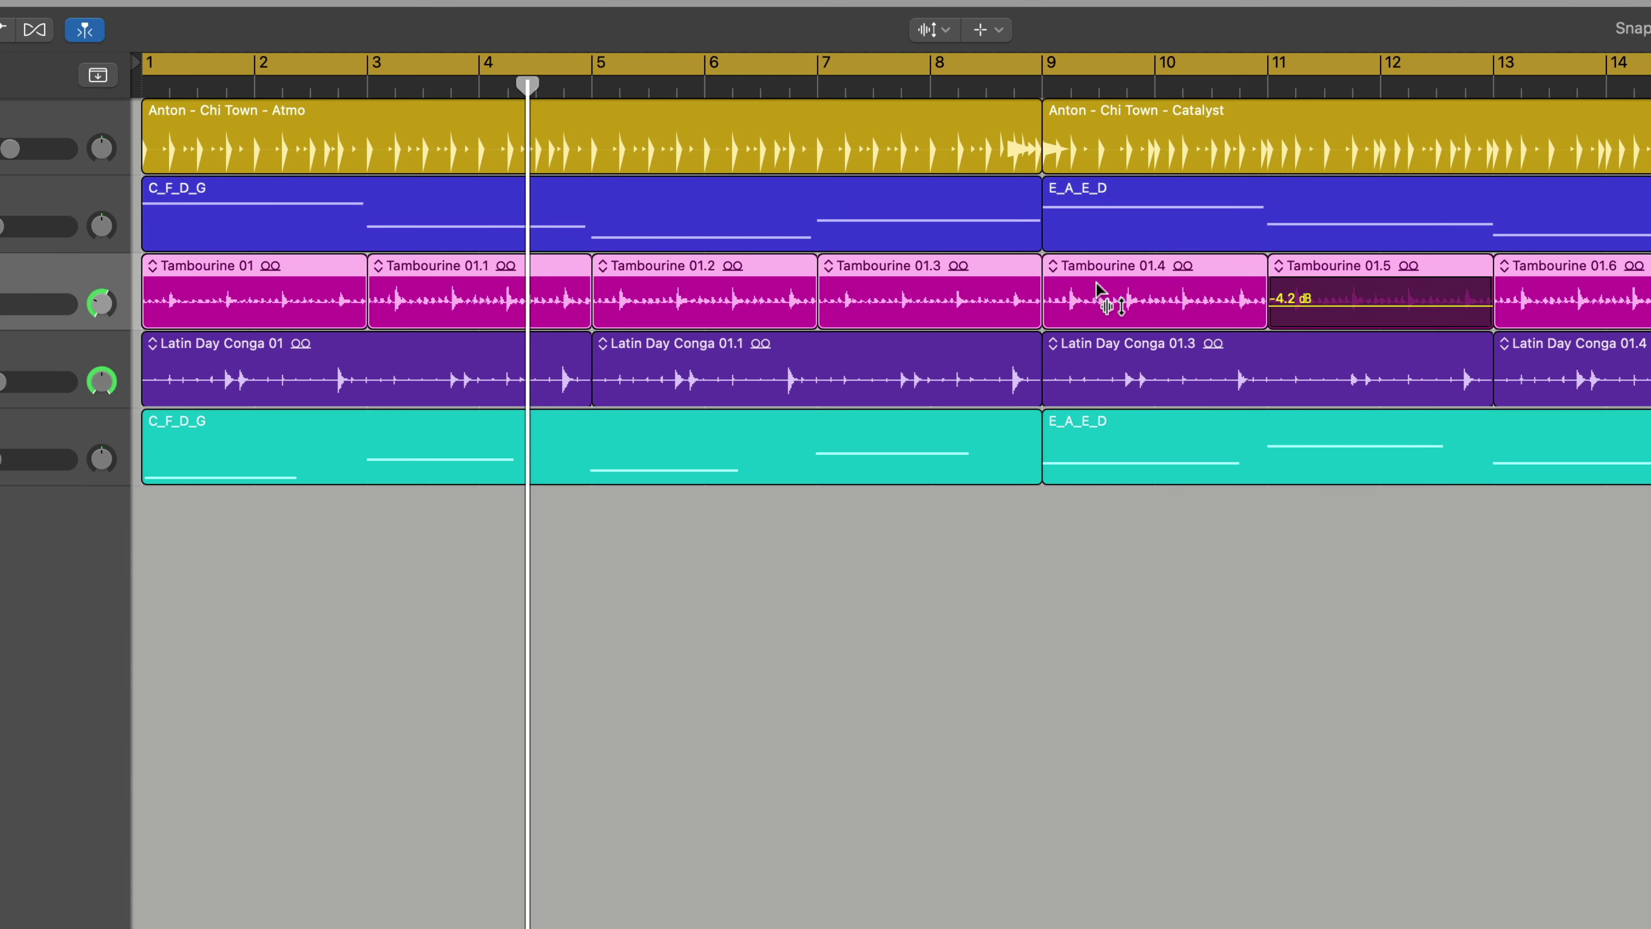
drag(782, 208, 782, 215)
drag(746, 312, 646, 315)
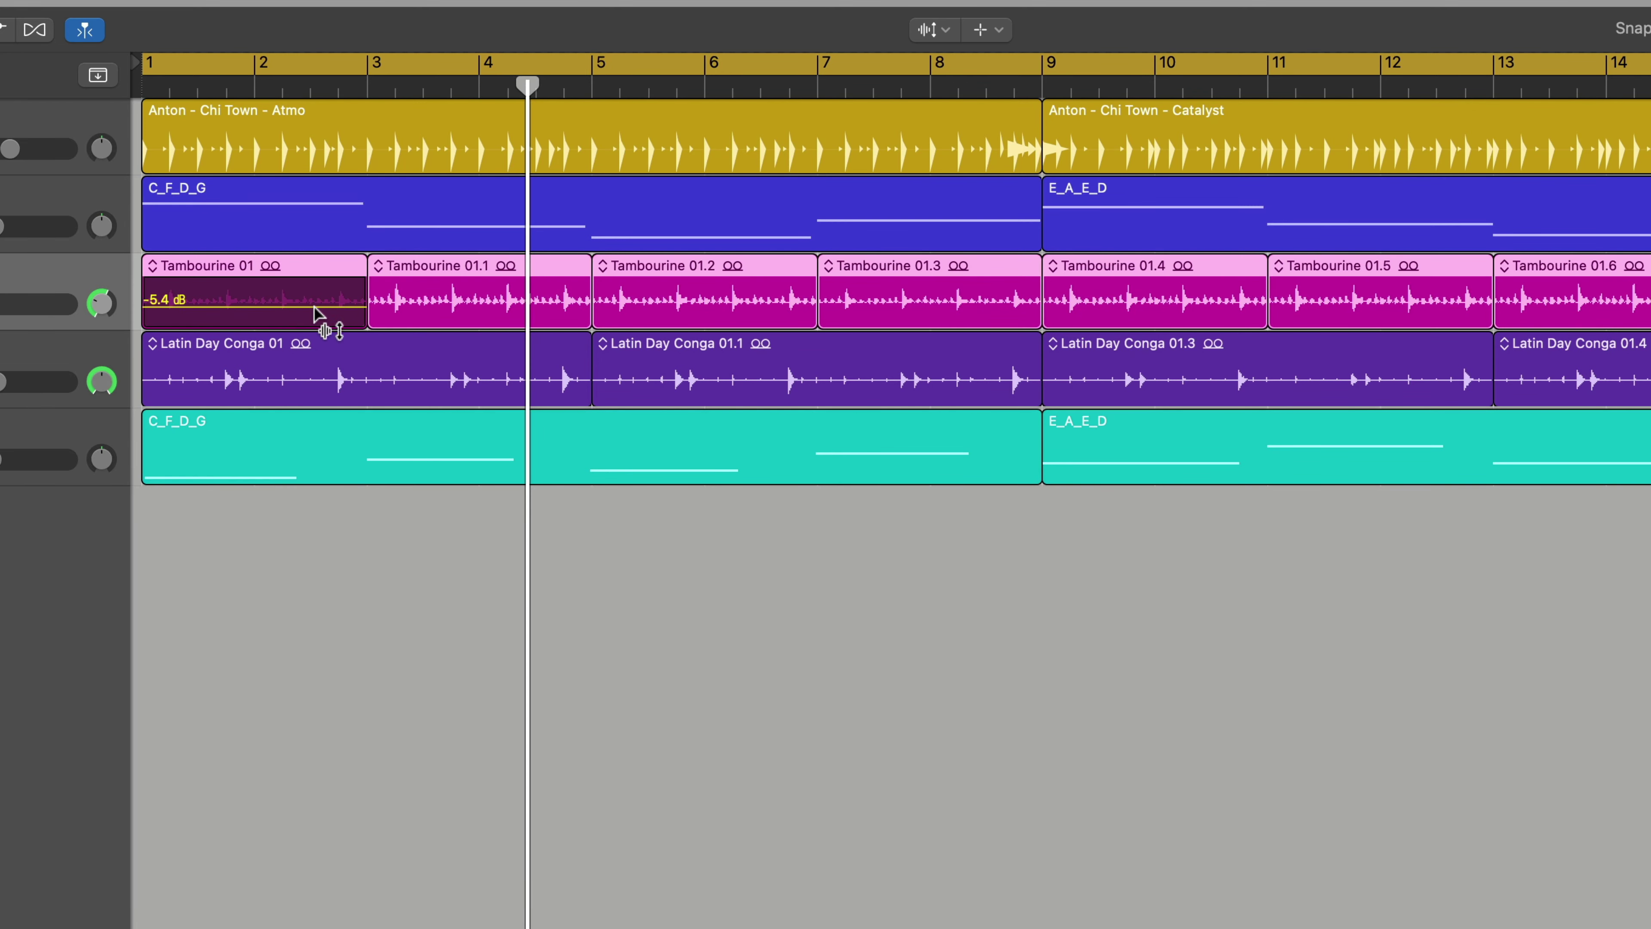
mouse_move(324, 323)
mouse_down()
mouse_move(311, 338)
mouse_move(321, 325)
mouse_up()
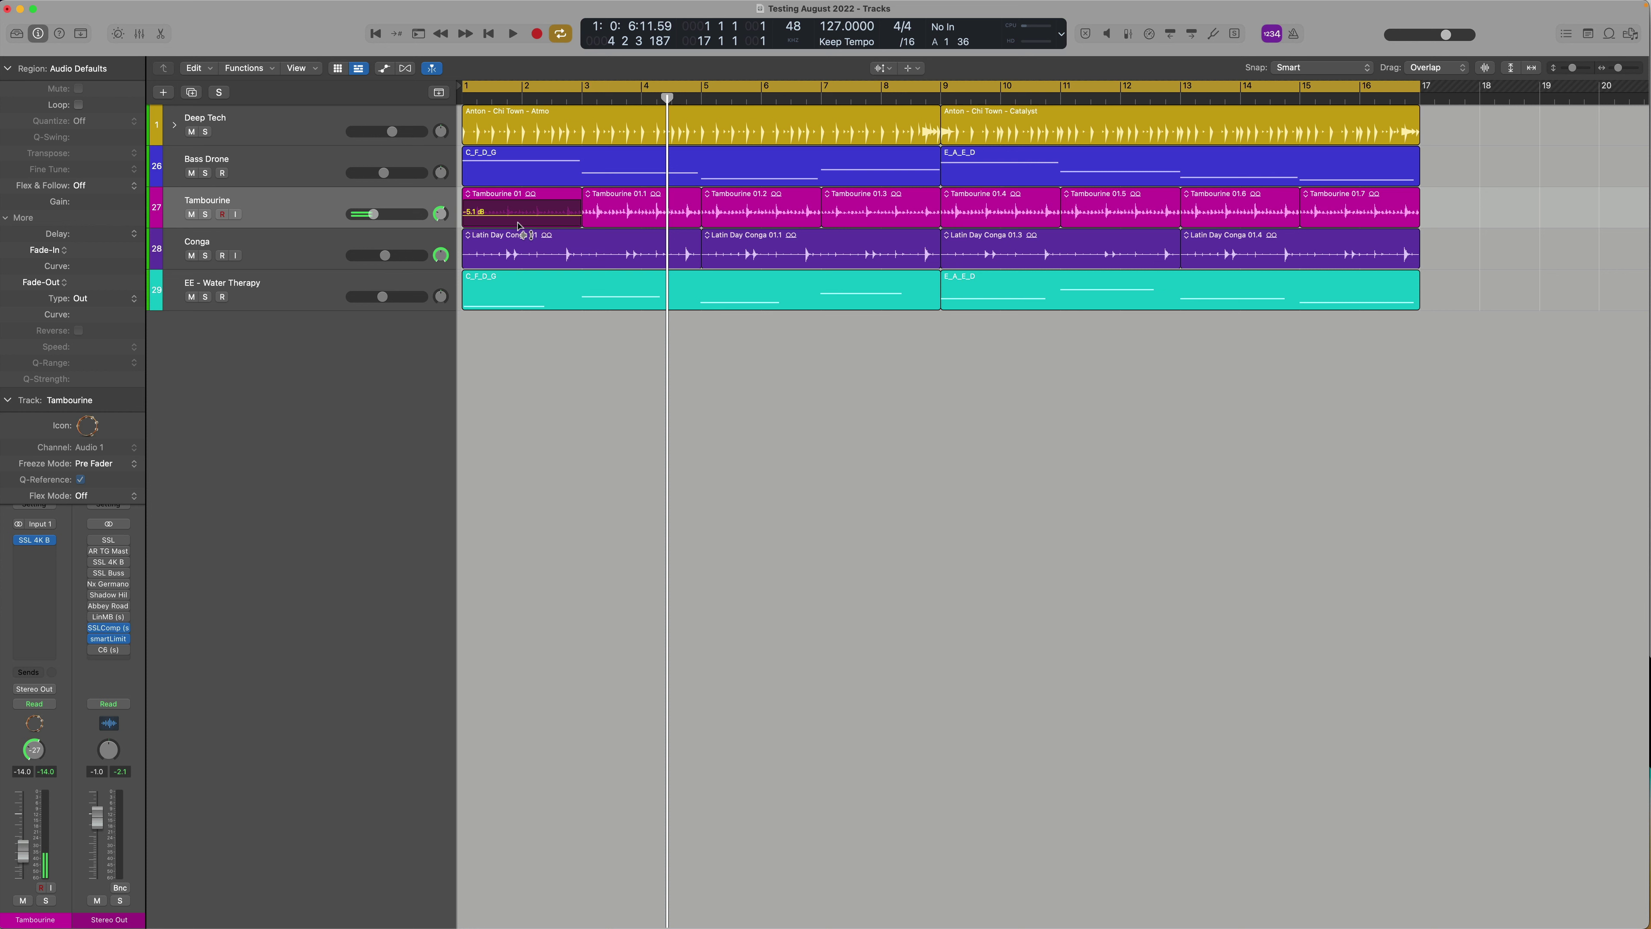
Set the gain of Latin Day Conga 01 to -1.0 dB and of Latin Day Conga 01.1 to -0.1 dB
click(530, 254)
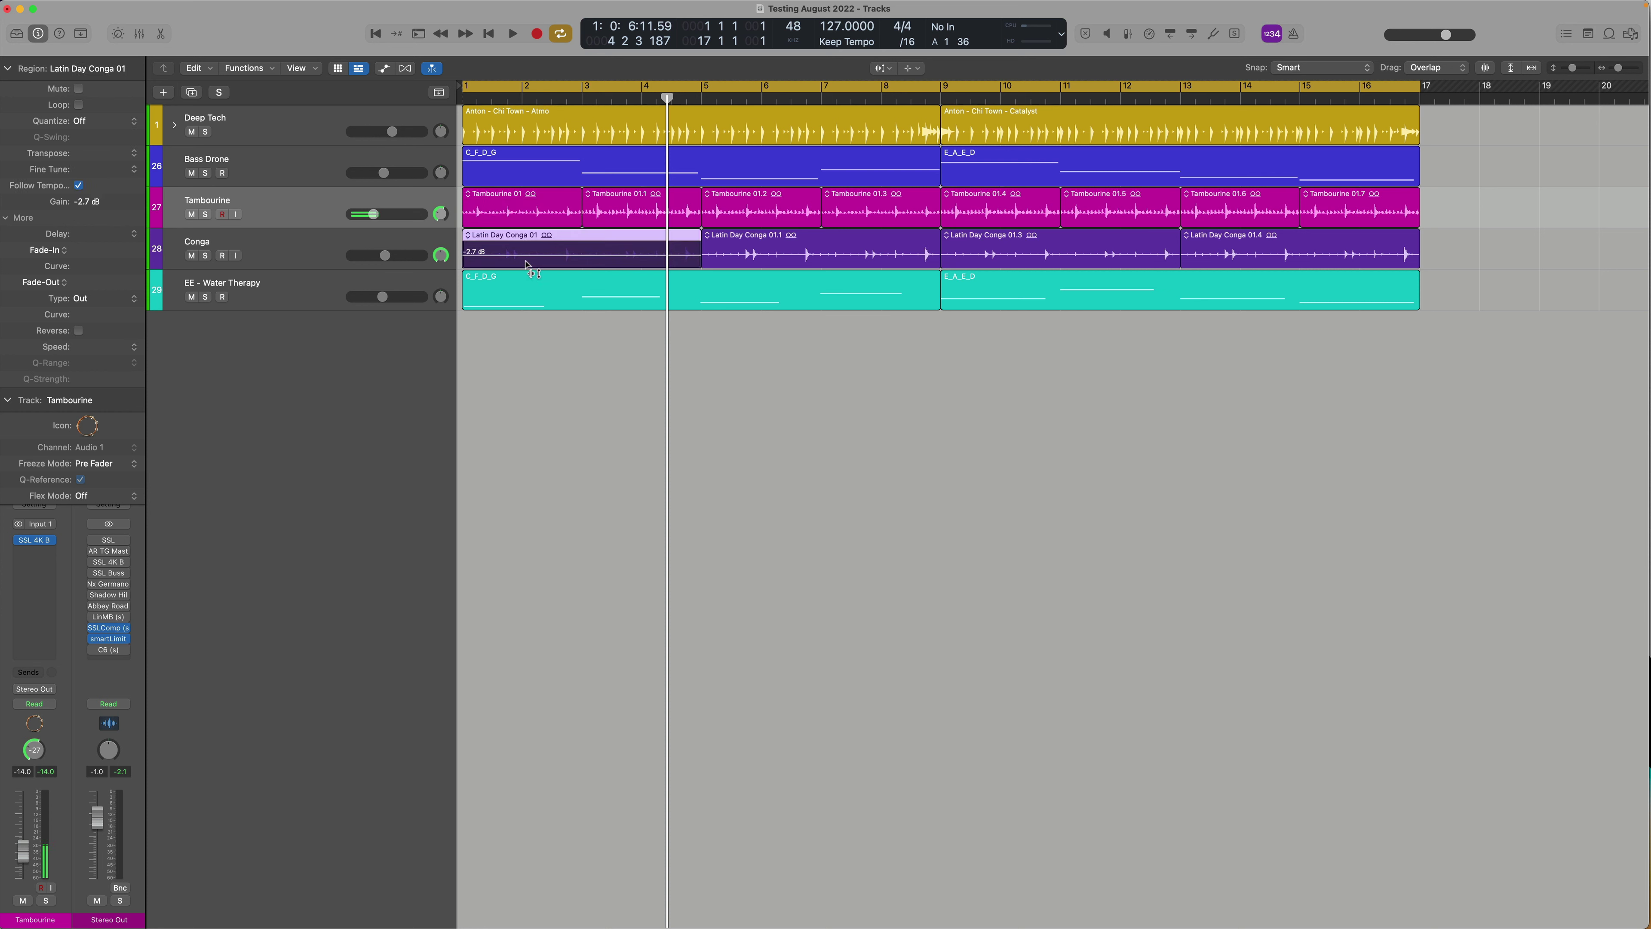
click(756, 255)
drag(754, 250, 755, 249)
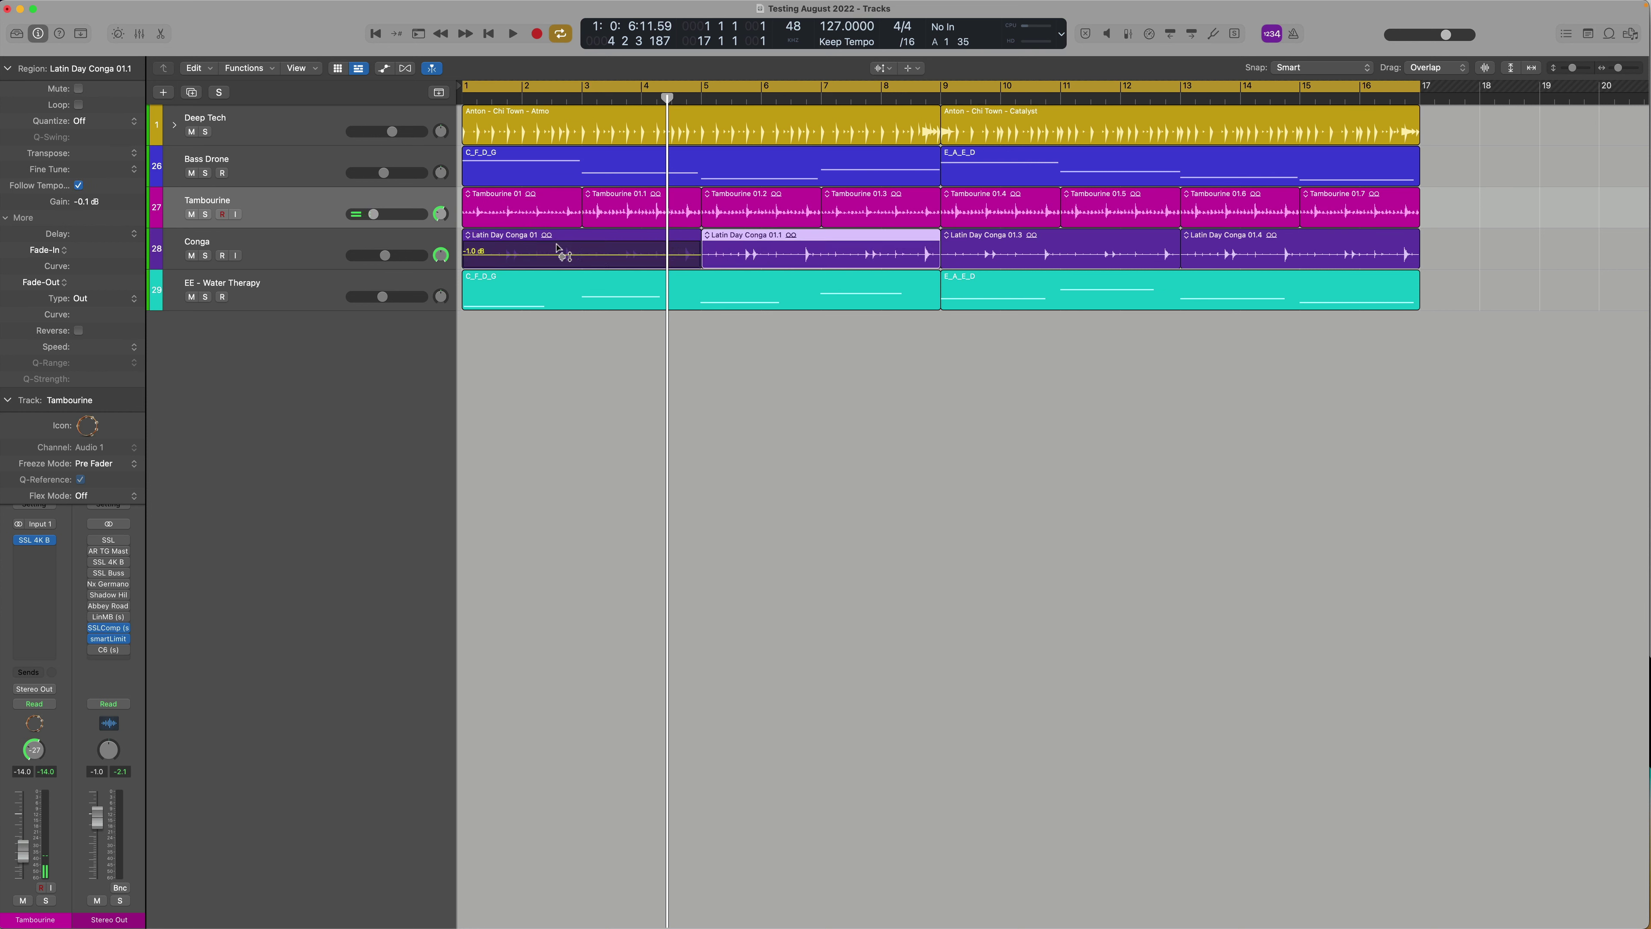
Split the Latin Day Conga 01 region with the Scissors Tool shortly before bar 3 and just after bar 4
key(t)
key(i)
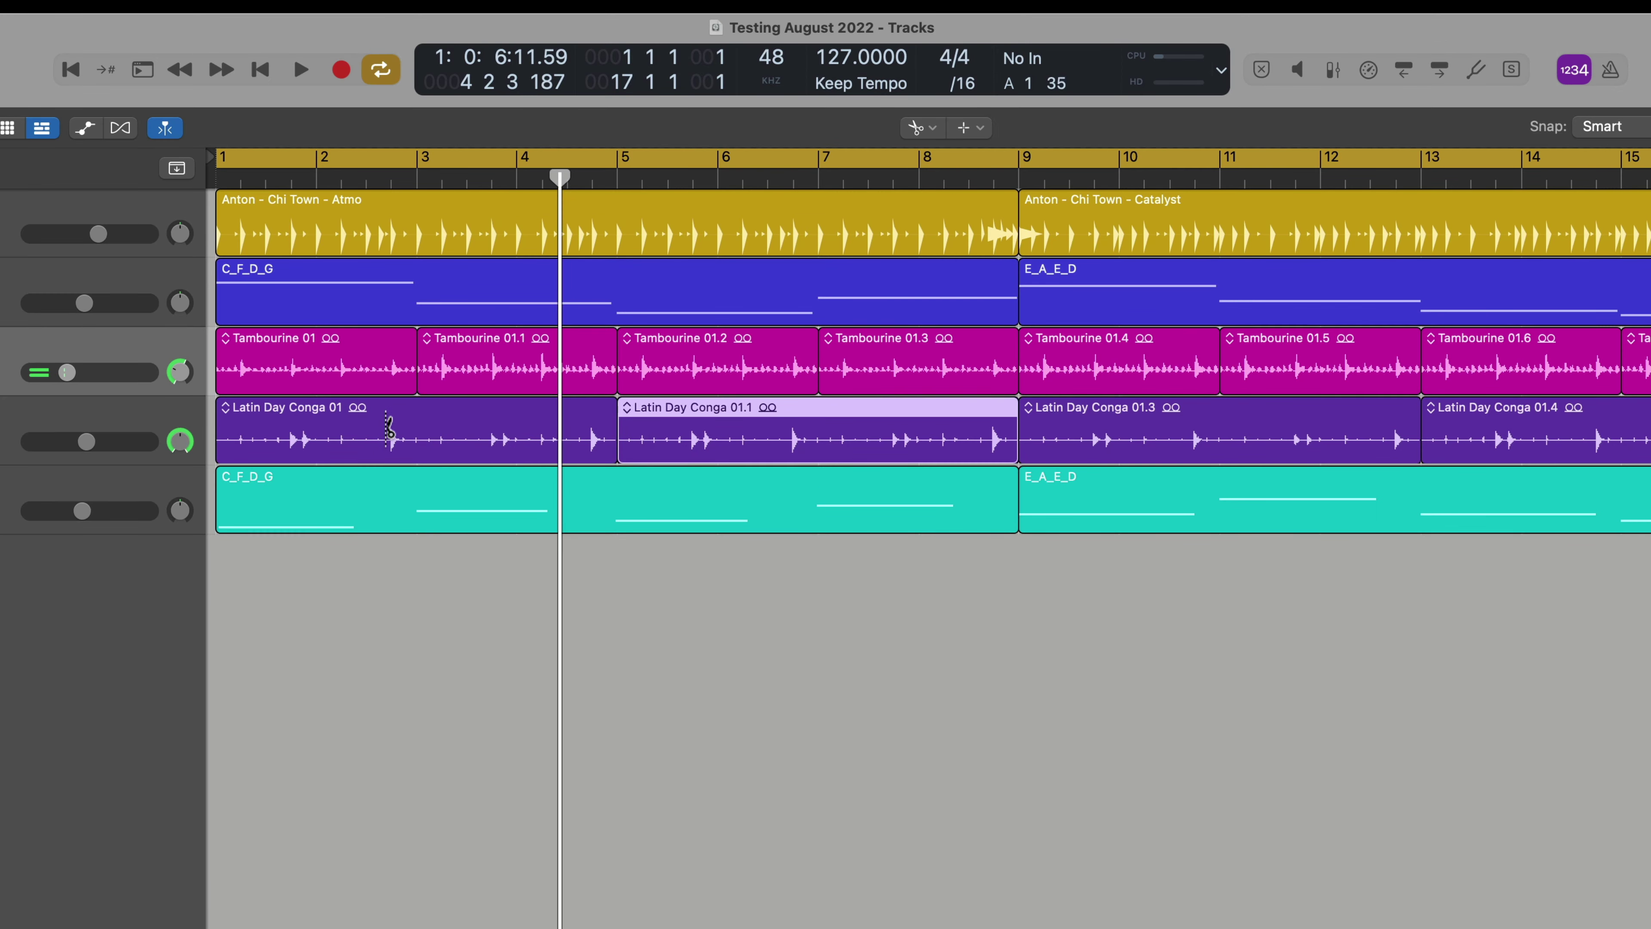
click(570, 246)
click(531, 429)
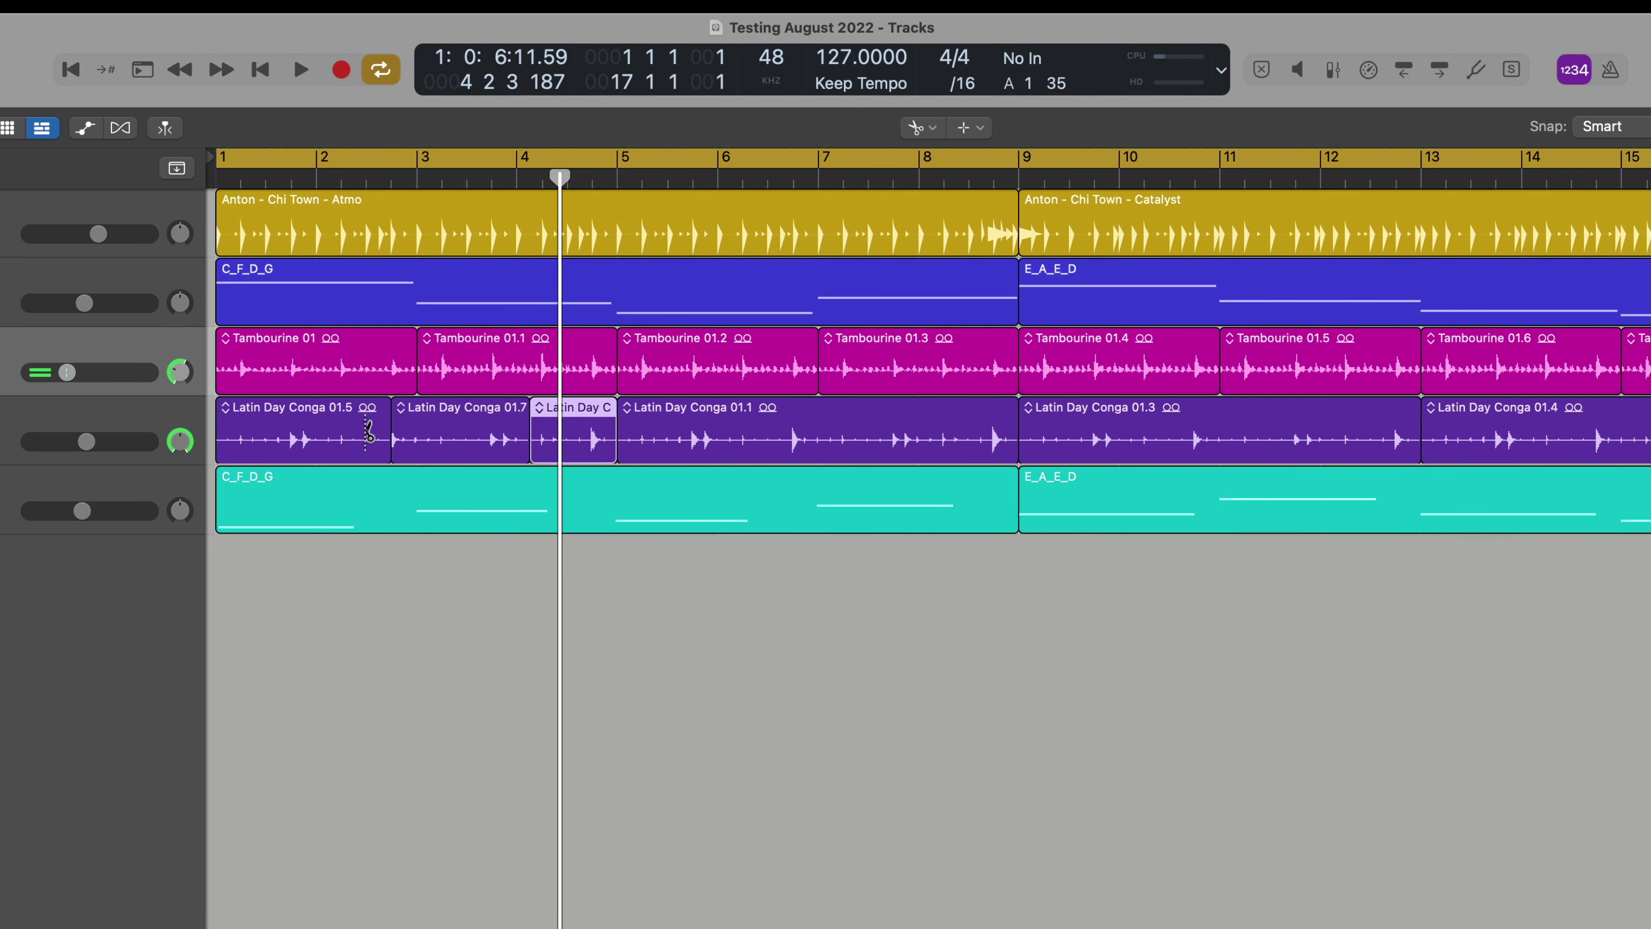
With the Gain Tool, lower Latin Day Conga 01.7 to -1.8 dB and raise the gain of the short conga region ending at bar 5
key(t)
key(u)
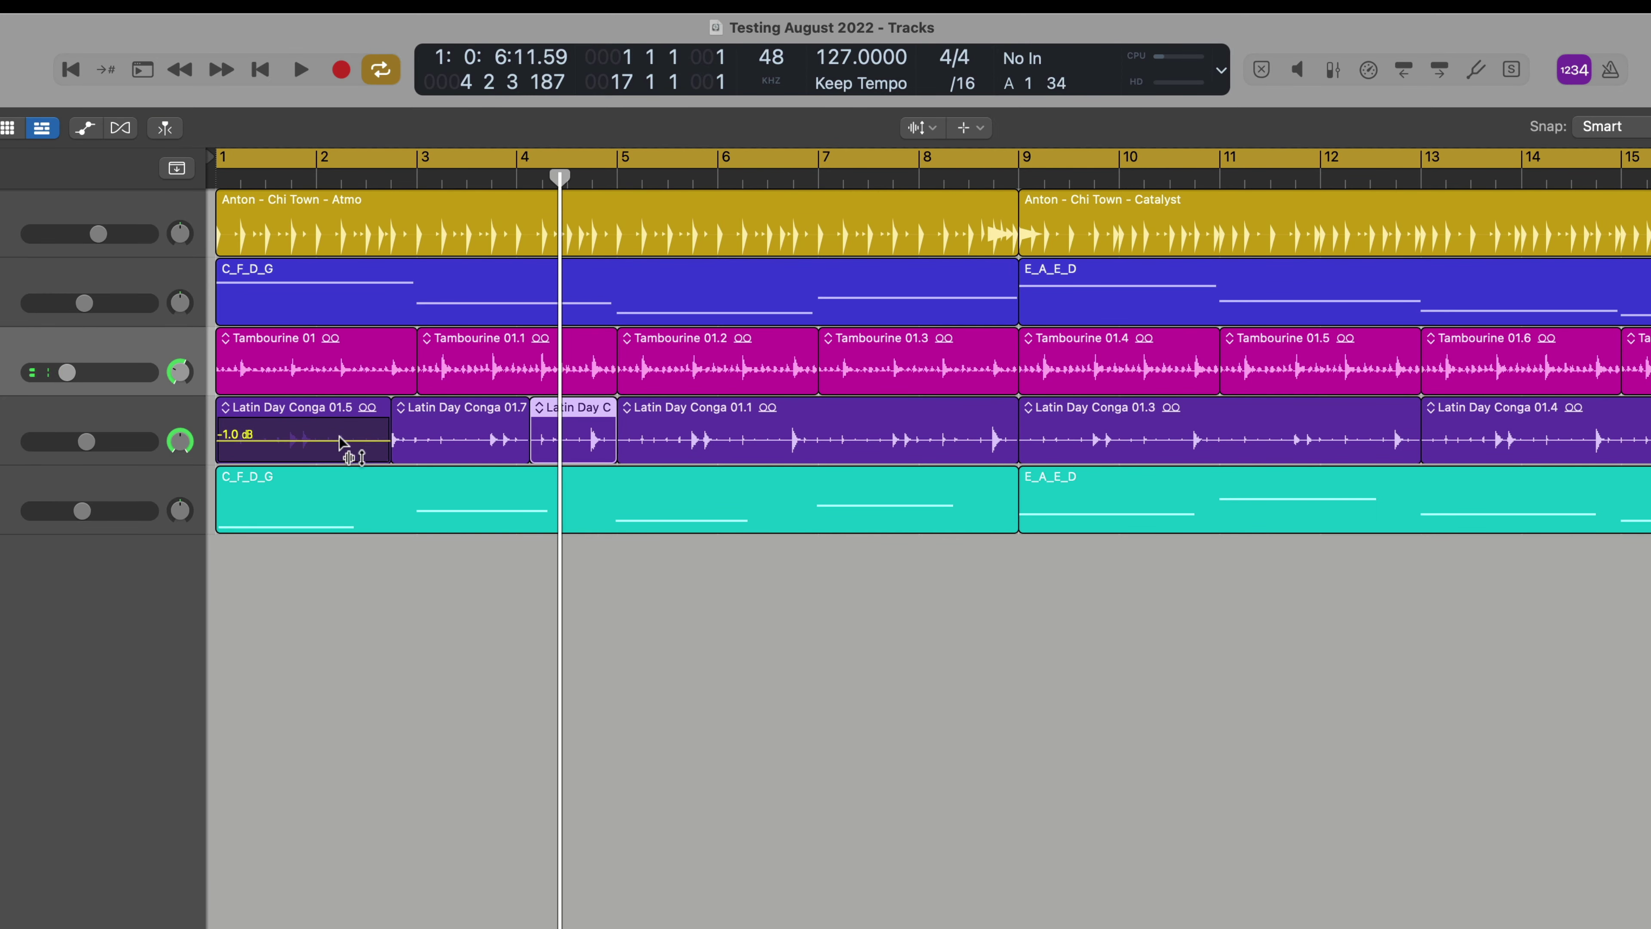
click(355, 434)
drag(450, 432, 451, 445)
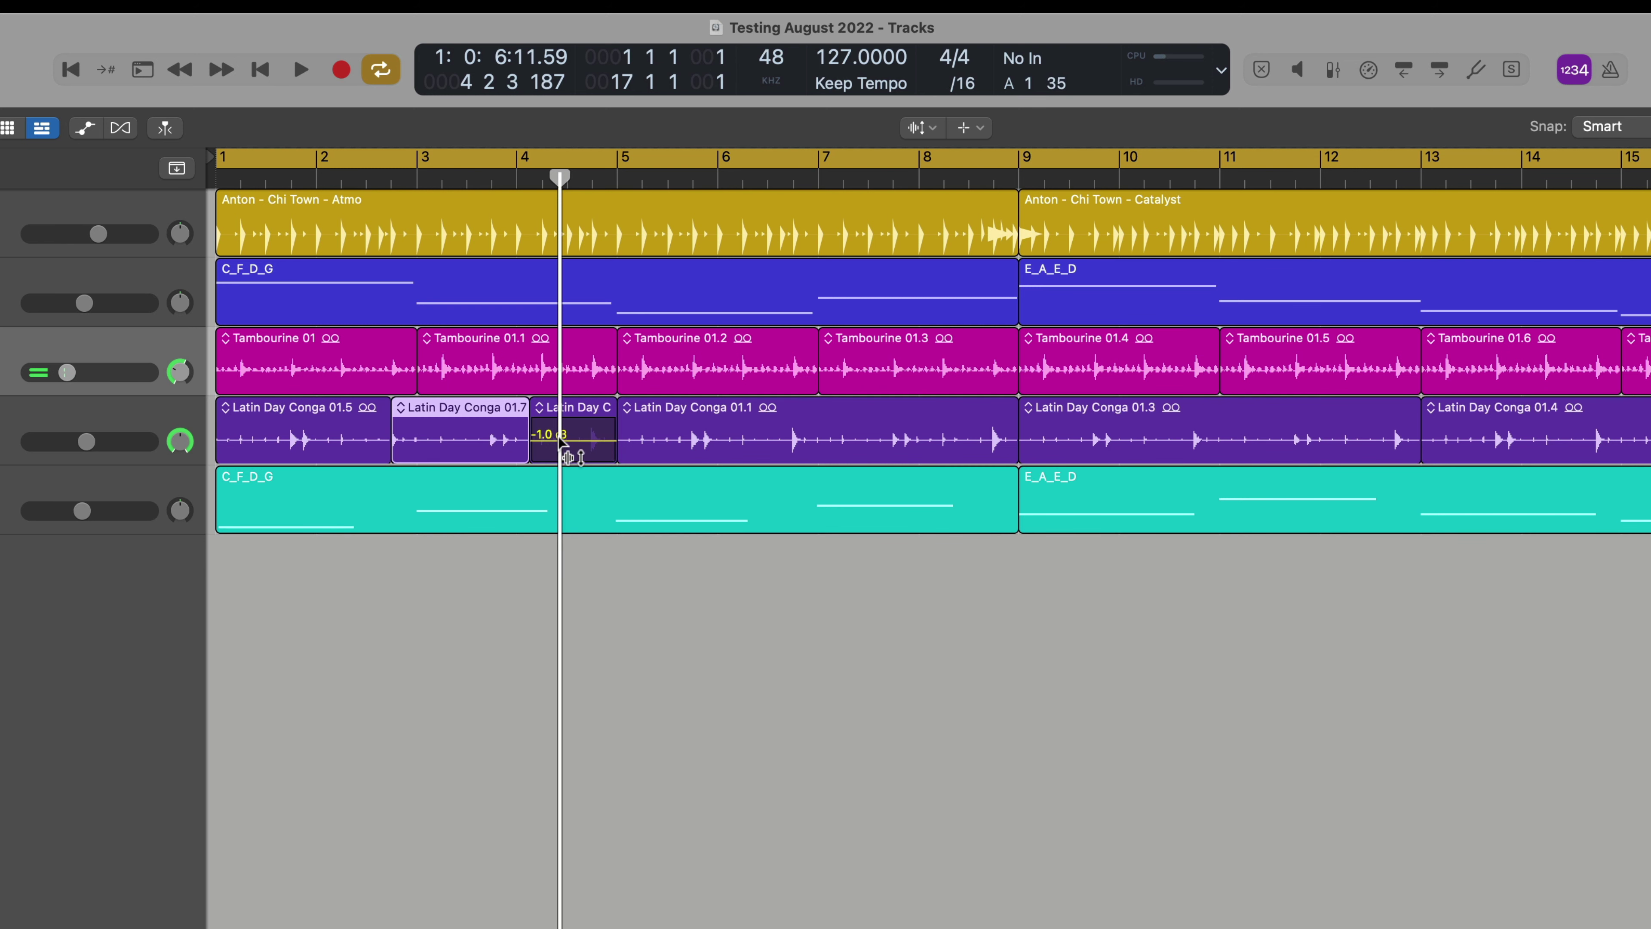
drag(558, 437, 558, 410)
click(318, 448)
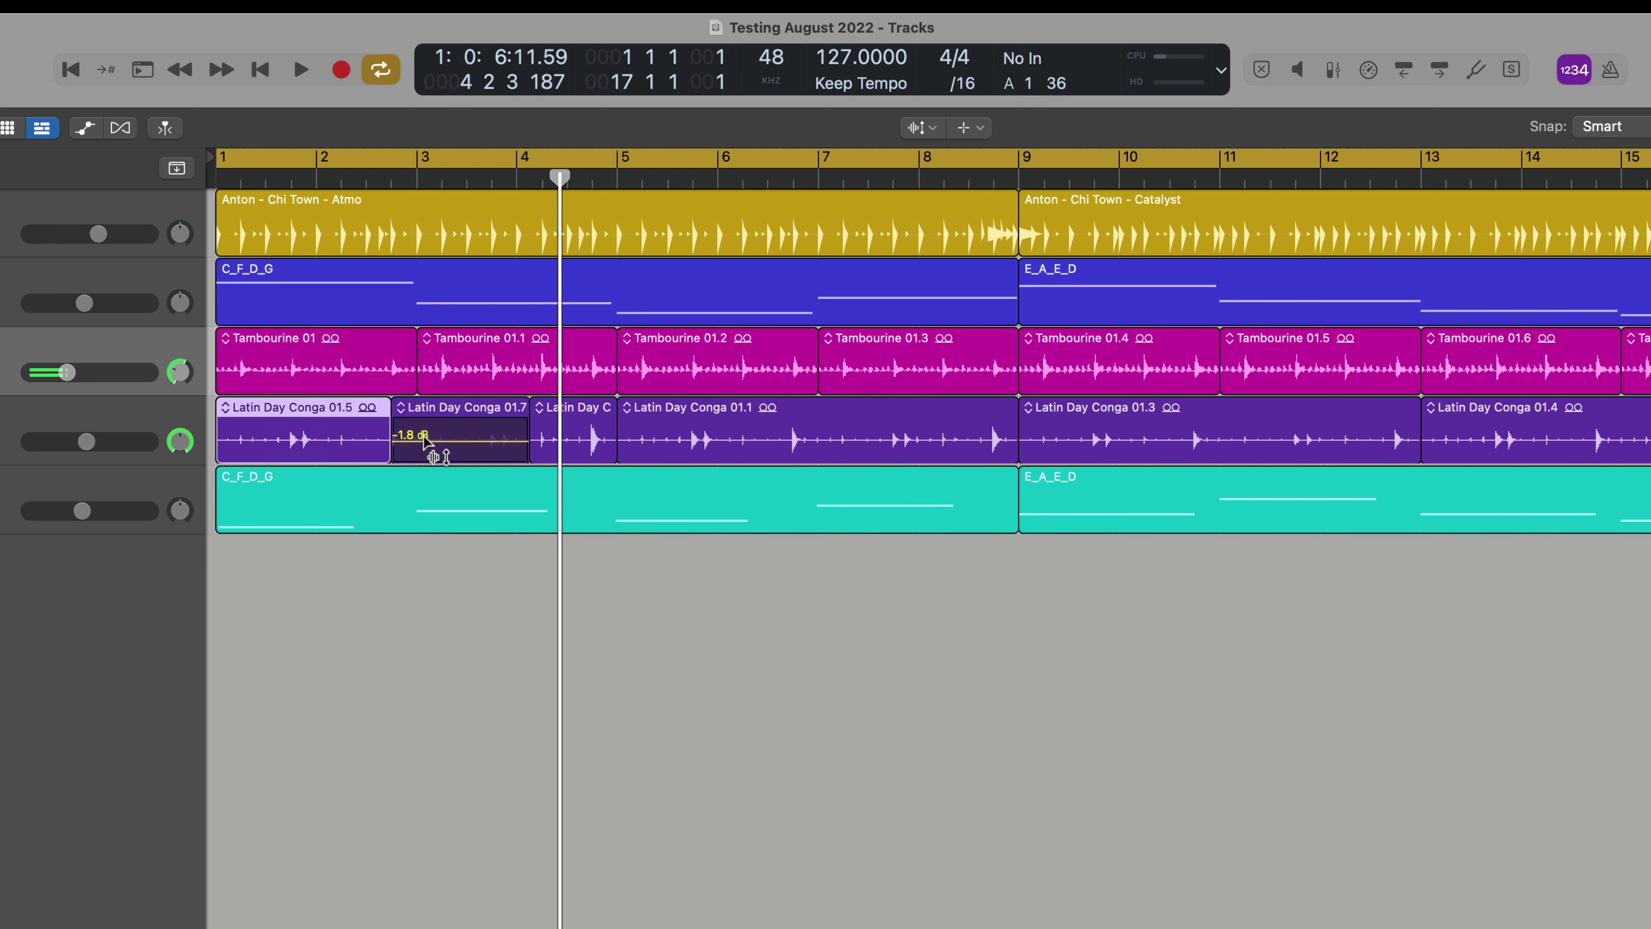
click(433, 428)
click(296, 434)
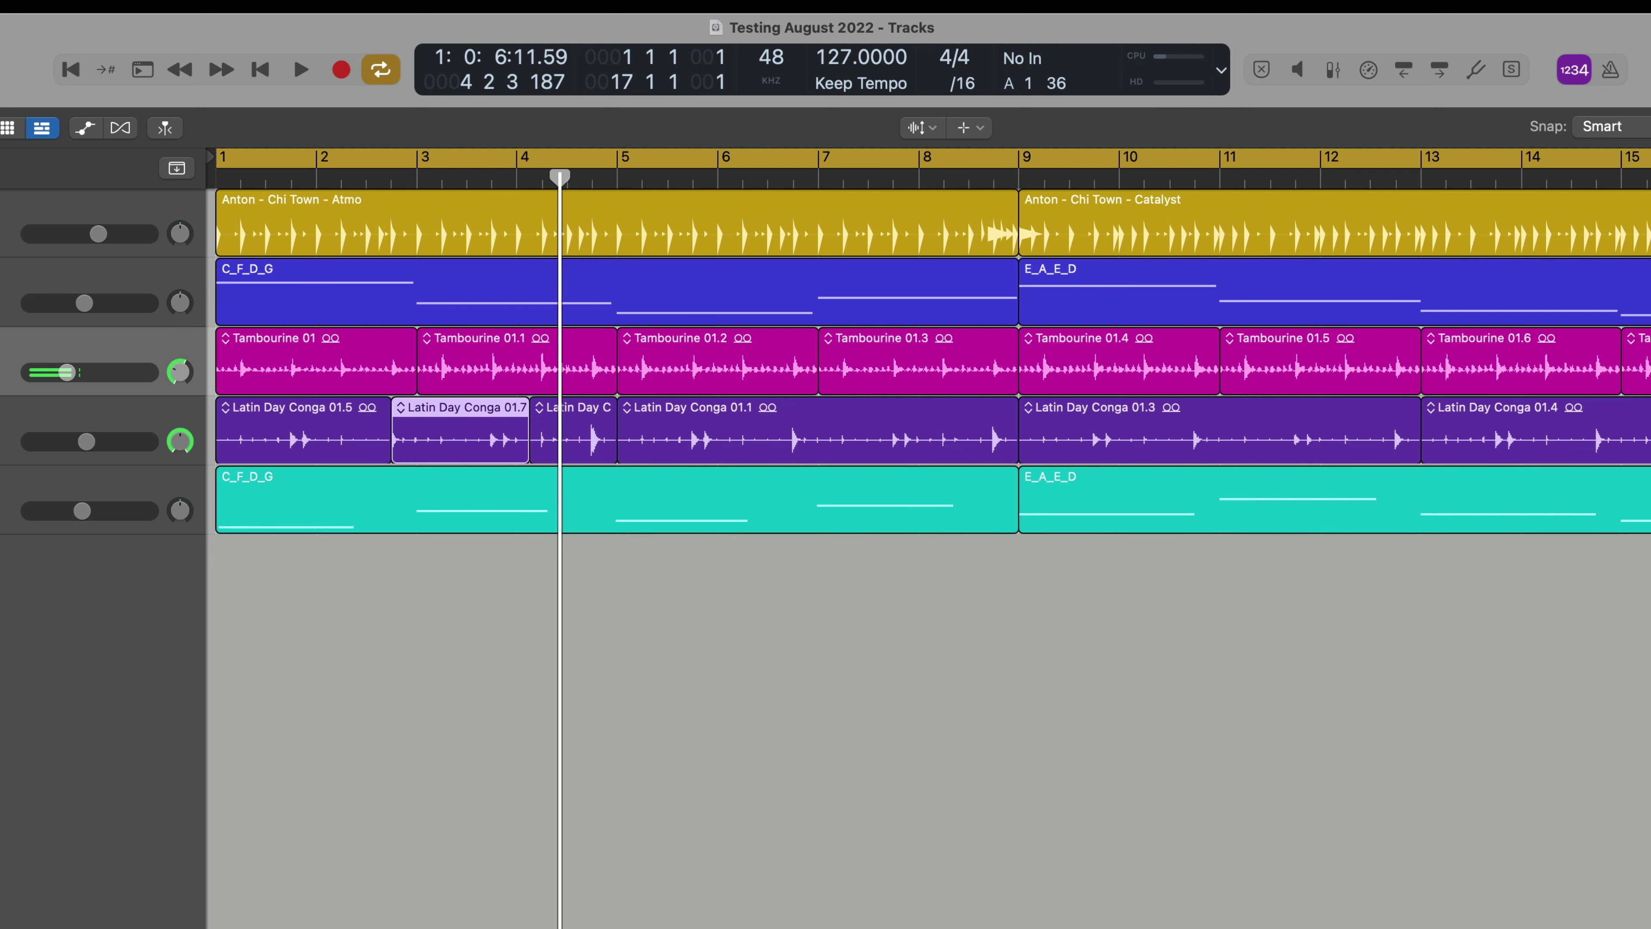
Show track automation and add a -6.7 dB volume point on the Conga track at the split between Latin Day Conga 01.5 and 01.7
click(13, 423)
key(a)
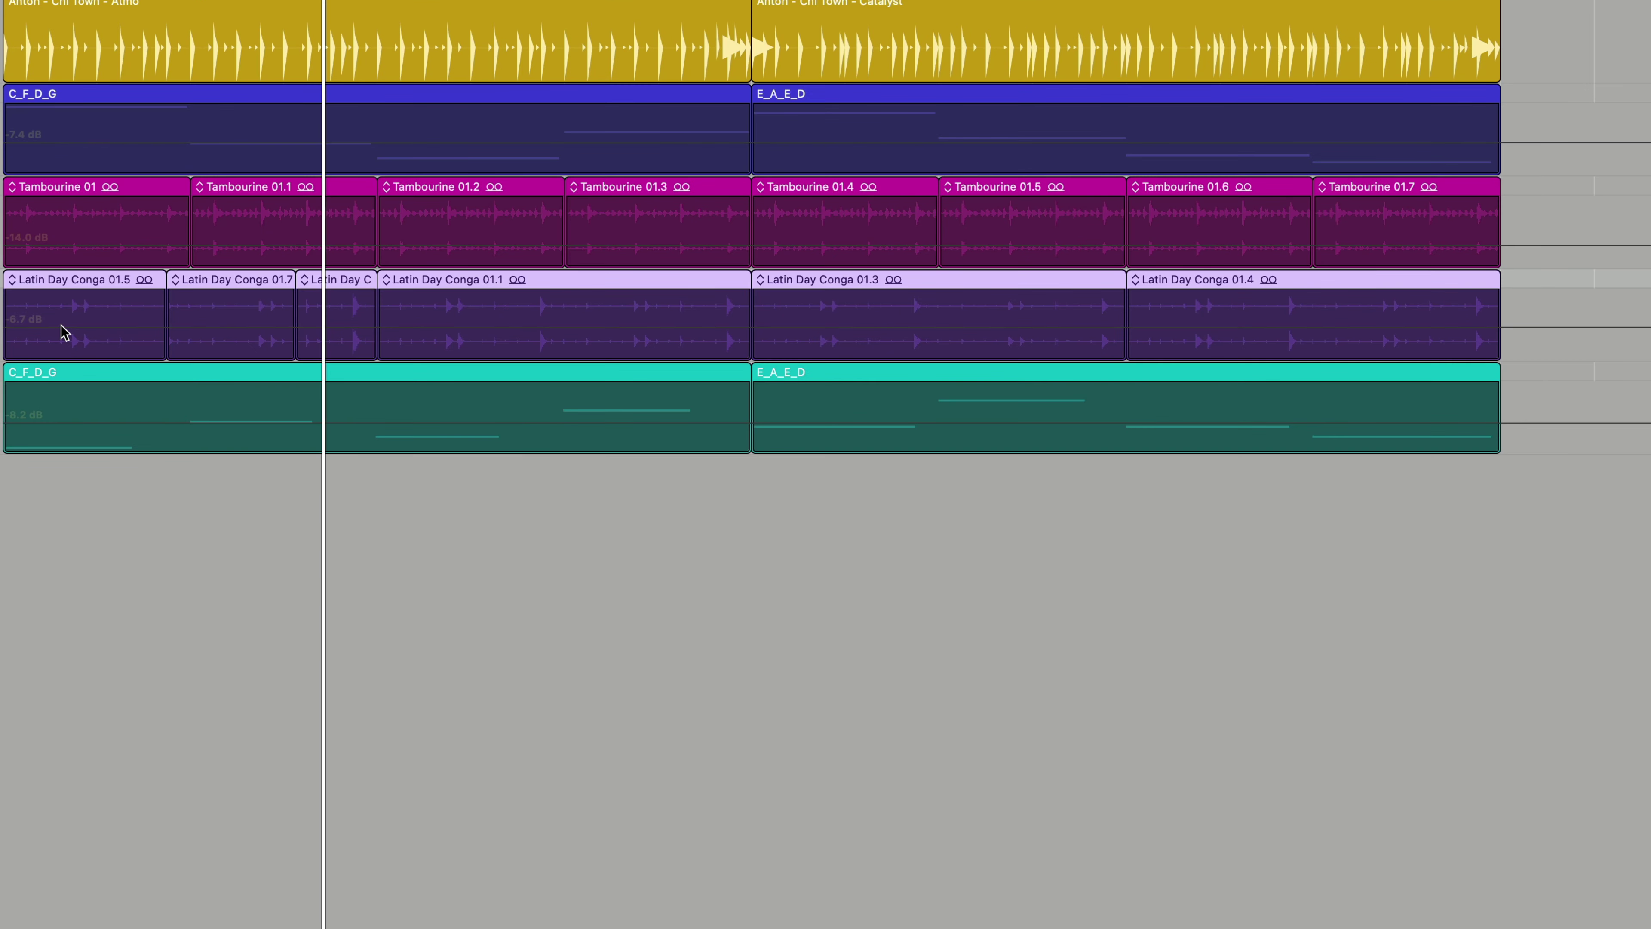
click(277, 438)
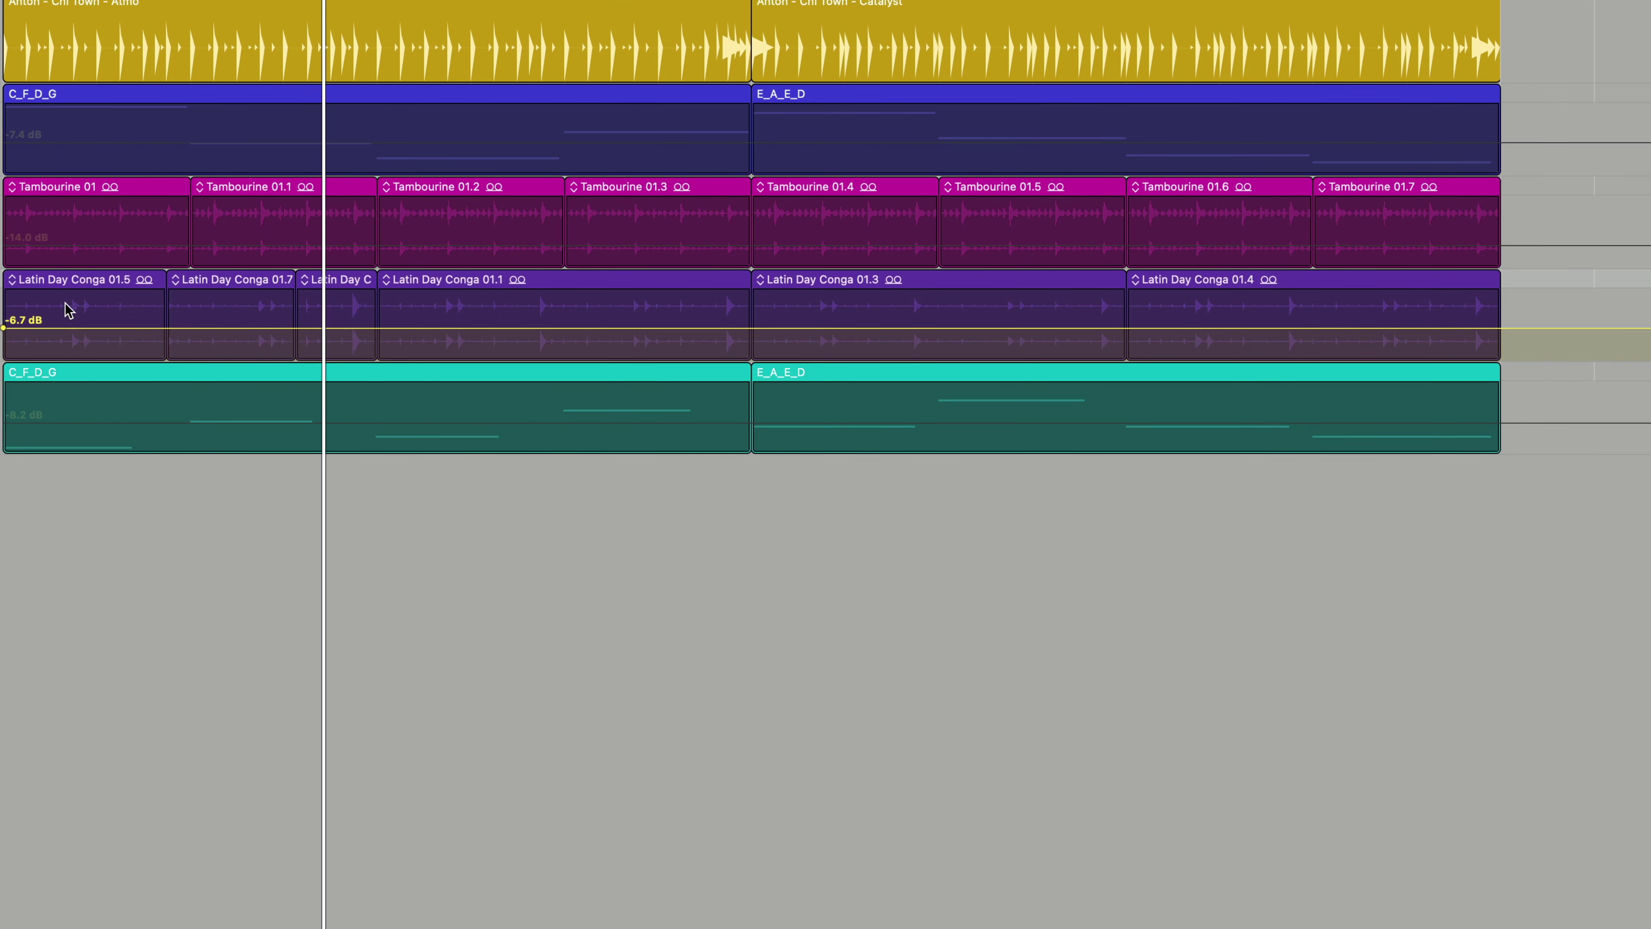
click(172, 328)
click(371, 328)
Show the Conga track's SSL 4K B plug-in window and move it clear of the first conga regions
key(v)
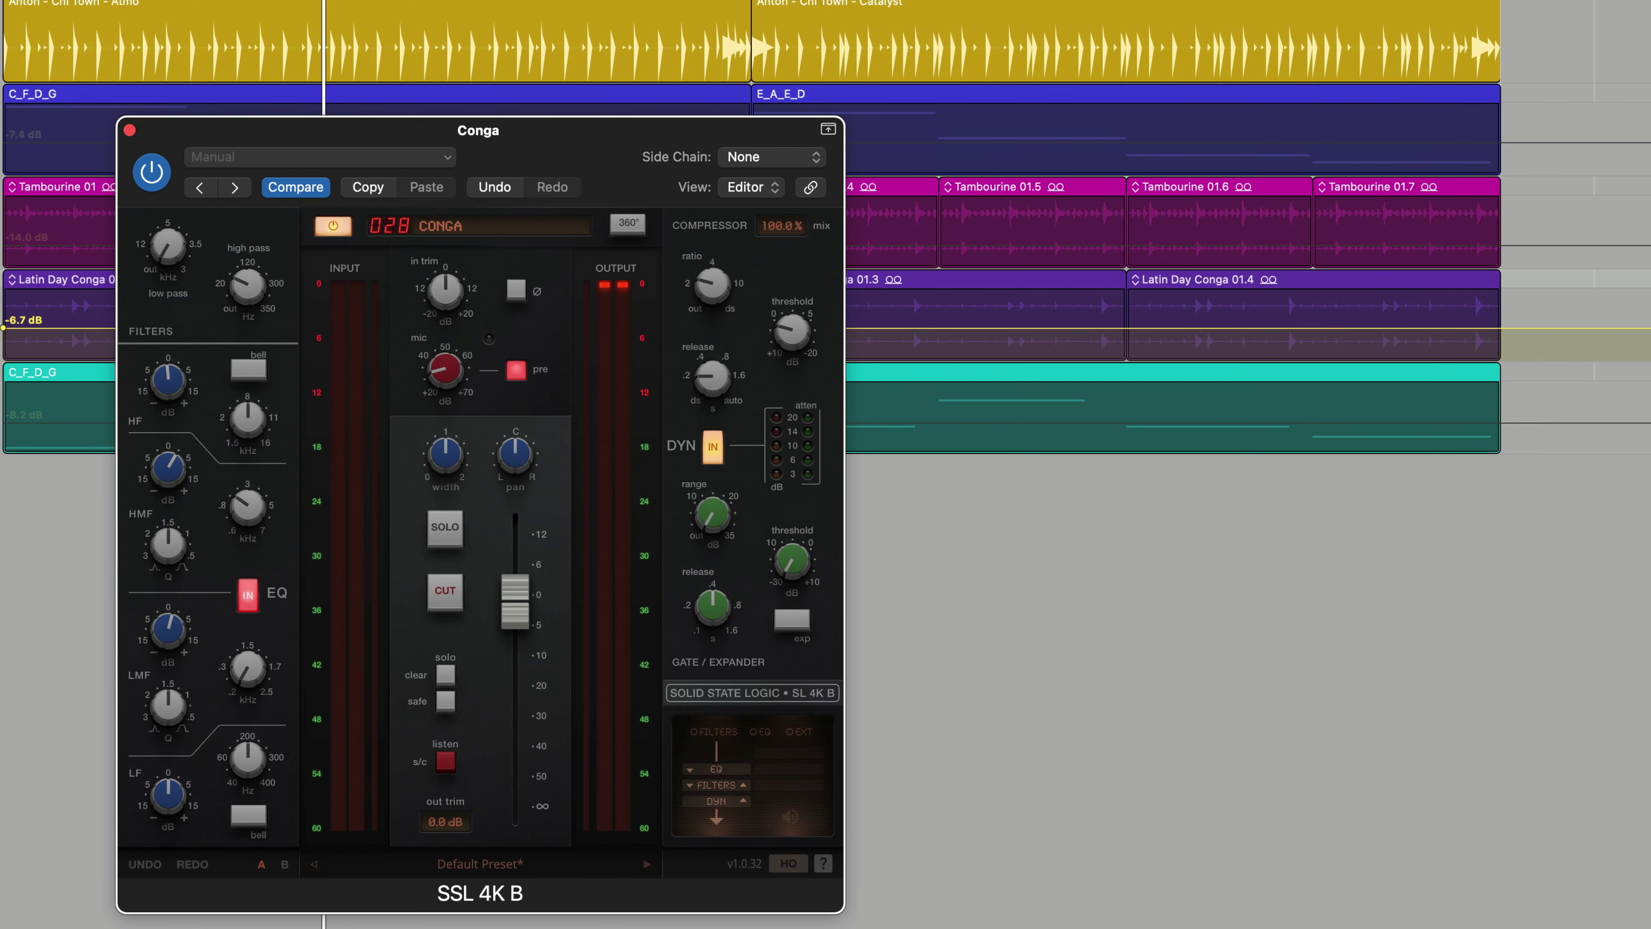
drag(277, 125, 968, 192)
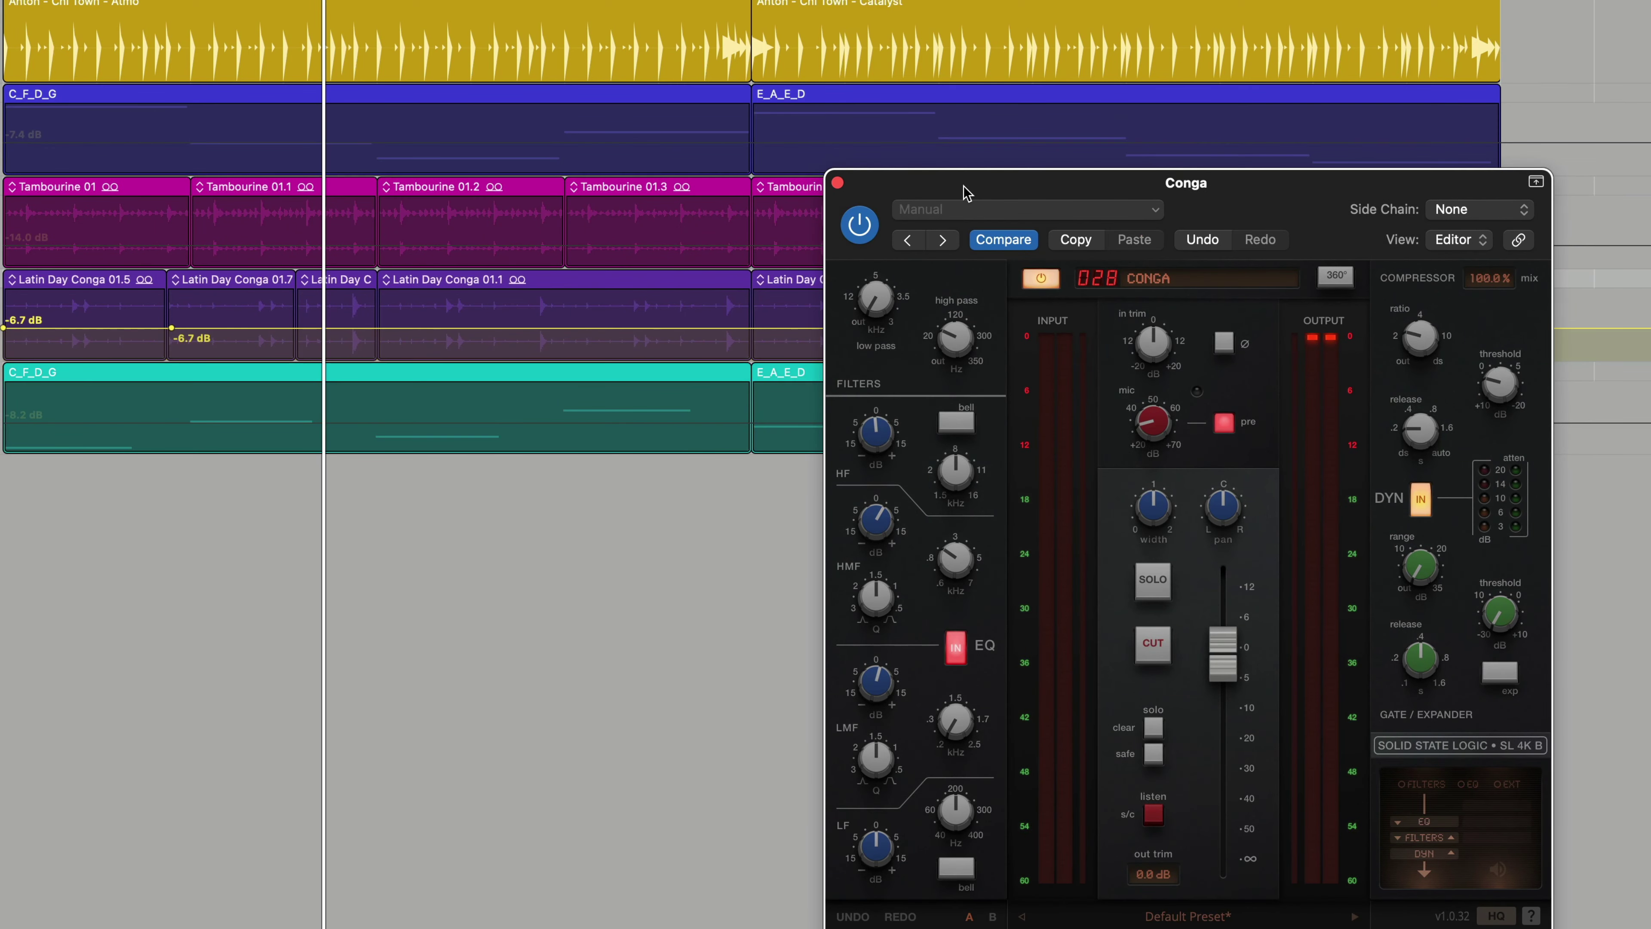